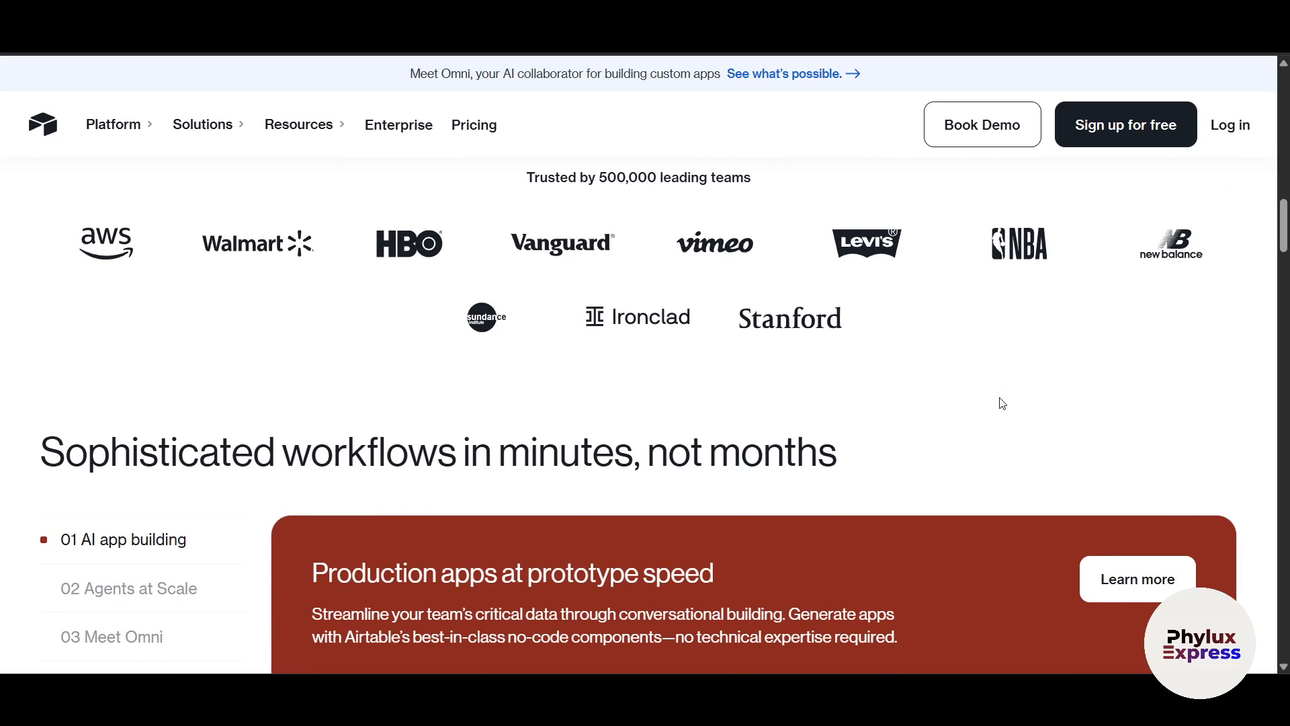
Return to the Airtable homepage through its Google search result link
scroll(1003, 403, "down", 4)
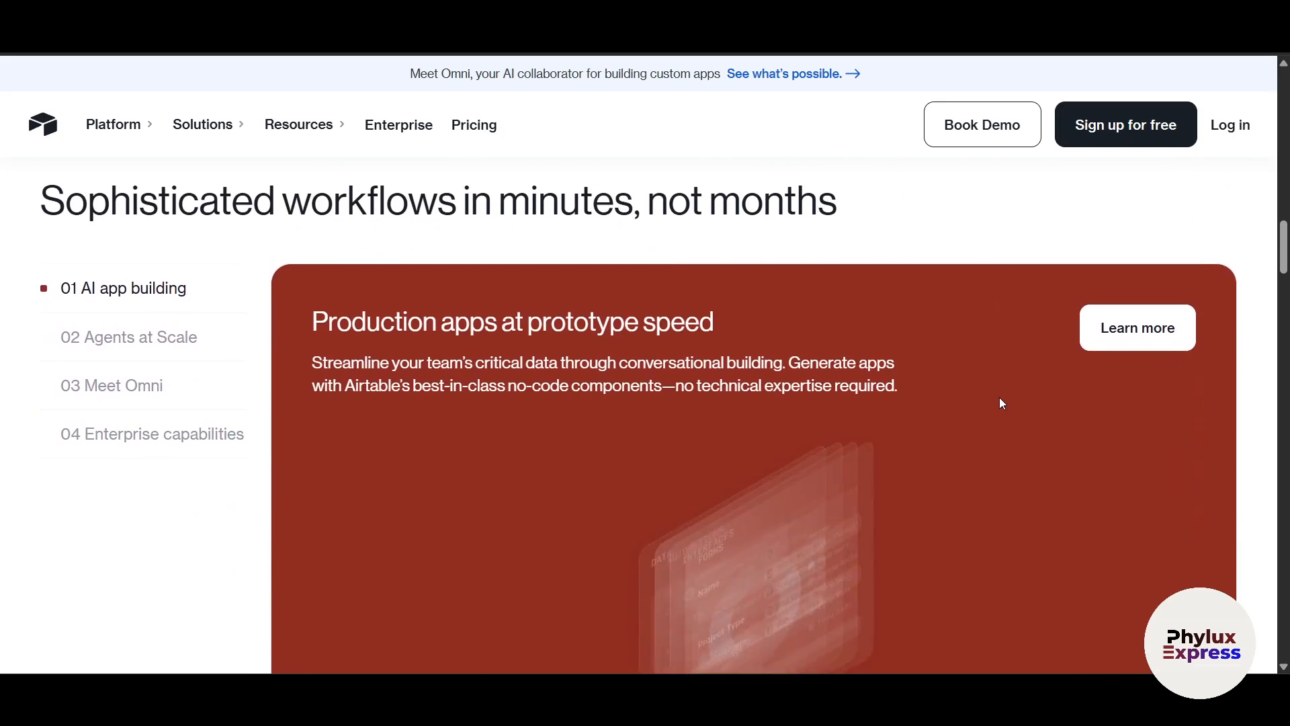
scroll(1003, 403, "down", 2)
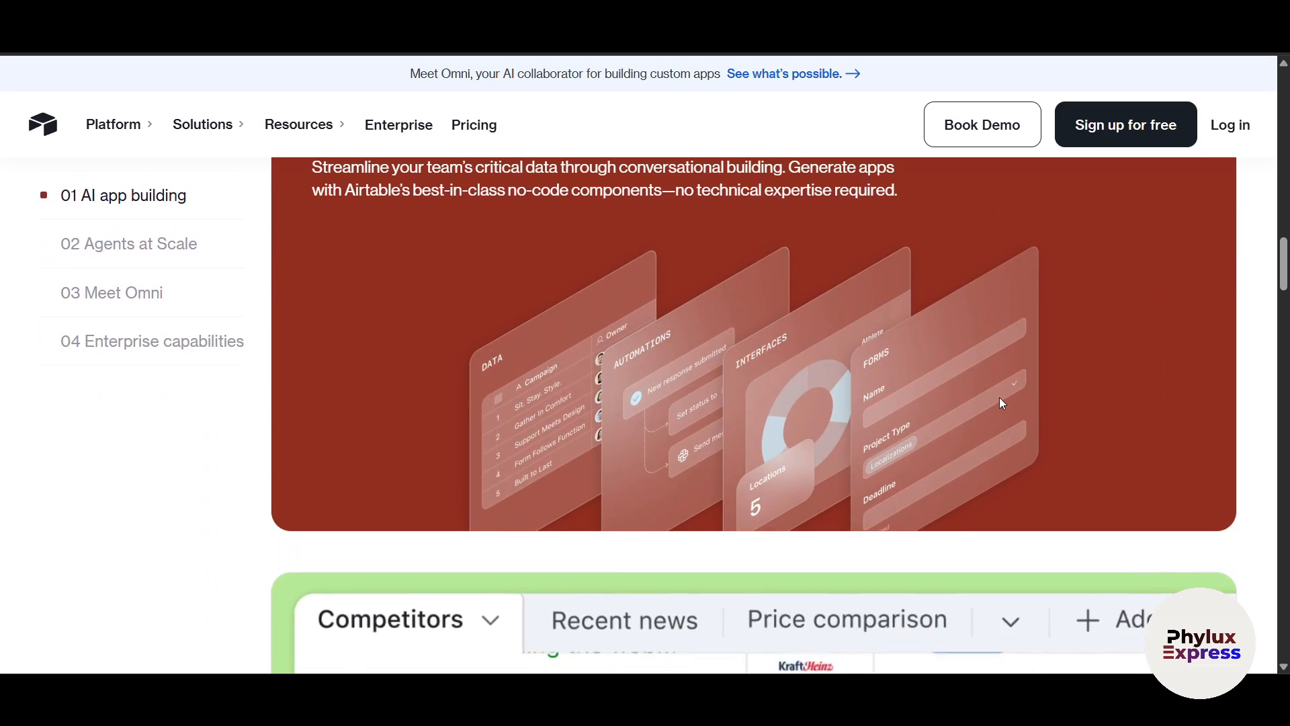
scroll(1003, 403, "down", 5)
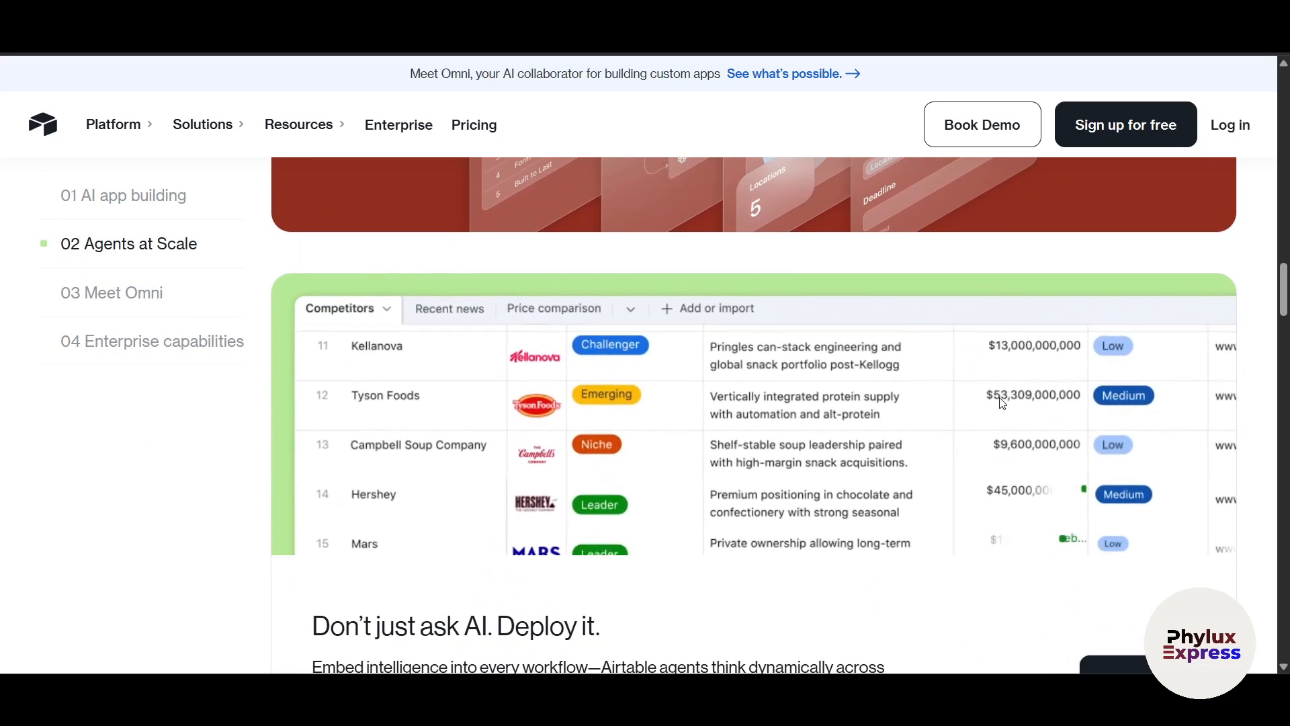
scroll(1001, 403, "up", 15)
scroll(448, 268, "left", 5)
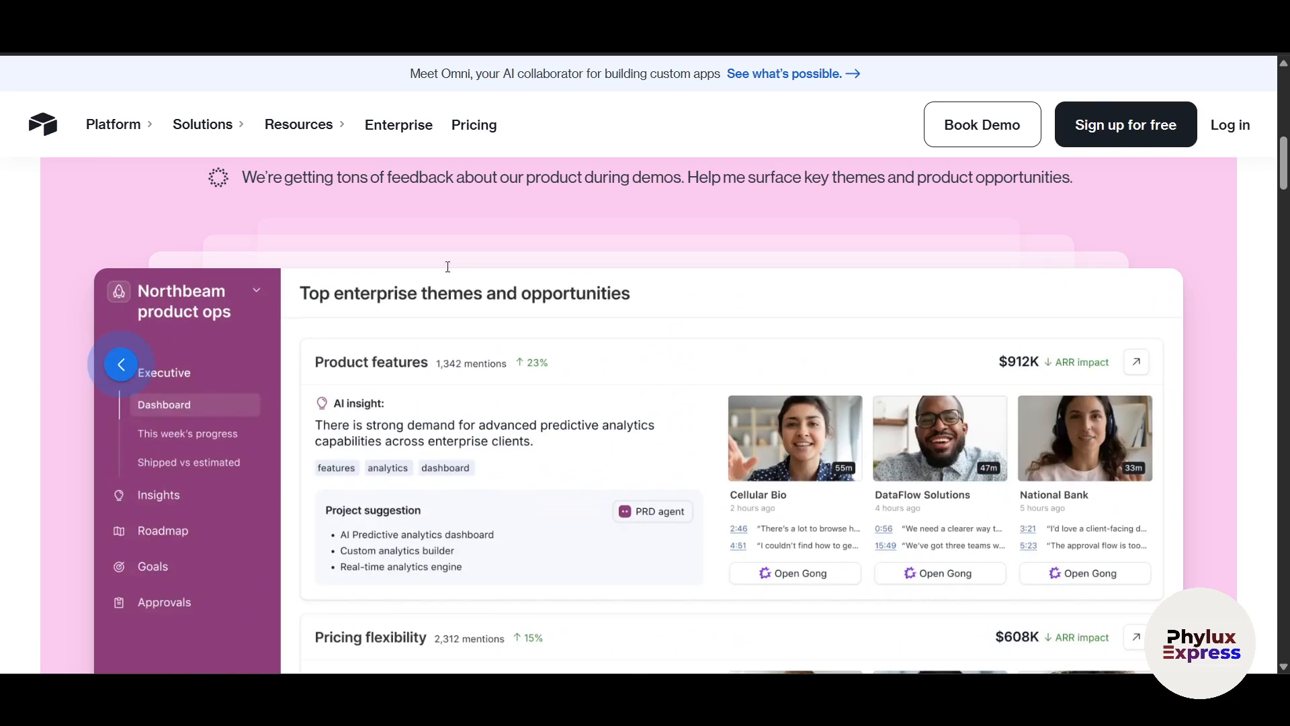
left_click(406, 242)
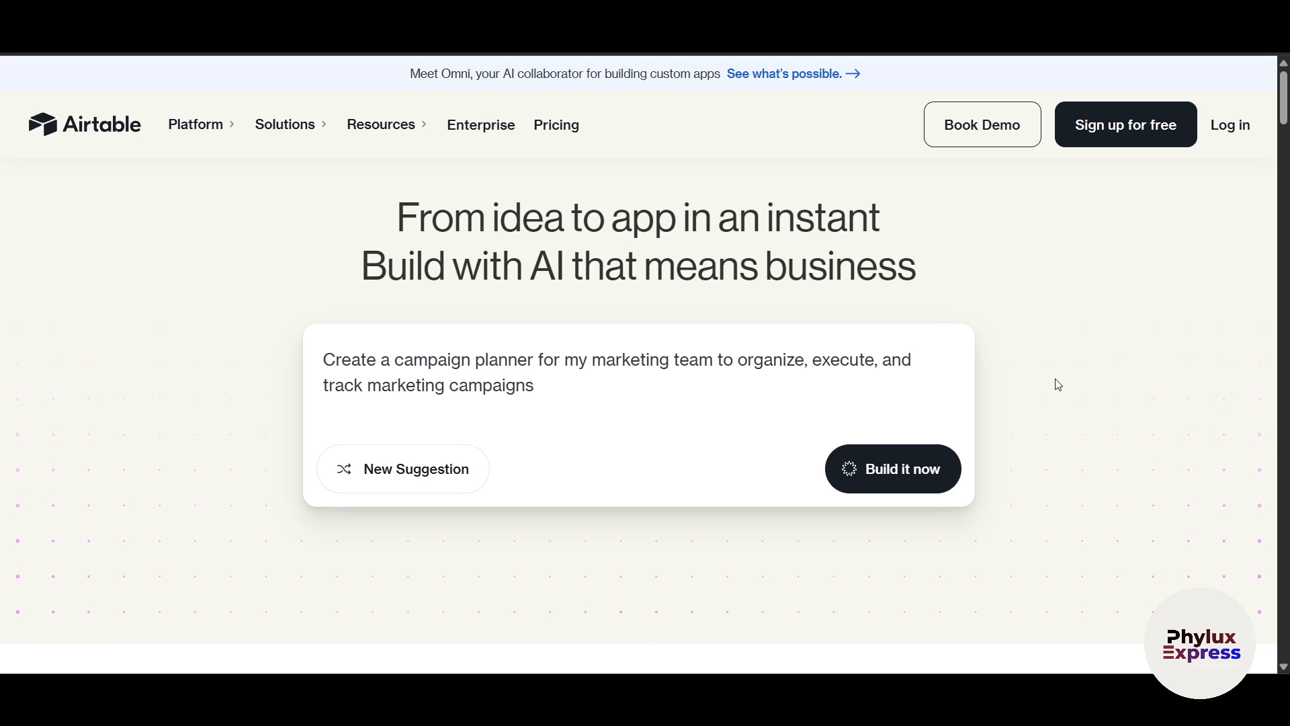
Start signing up for a free Airtable account from the header
left_click(1100, 133)
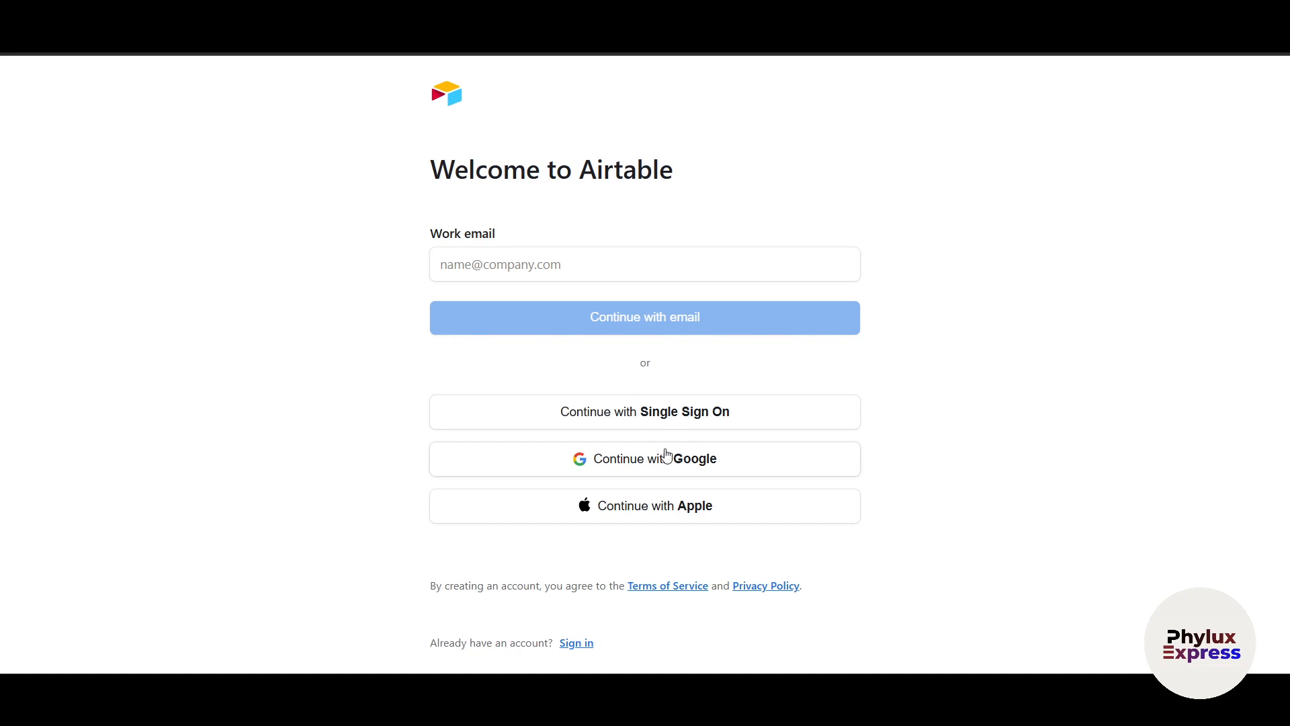
Sign up with a Google account and confirm continuing to Airtable
left_click(696, 467)
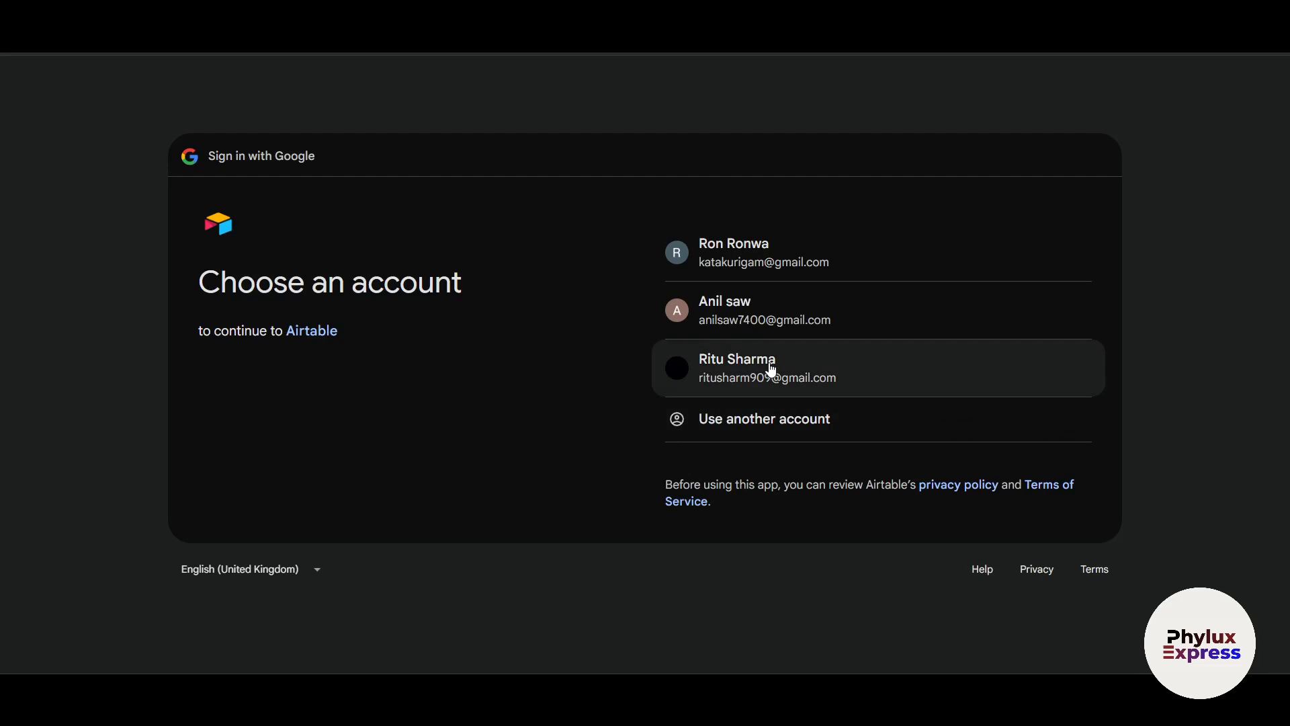
left_click(770, 363)
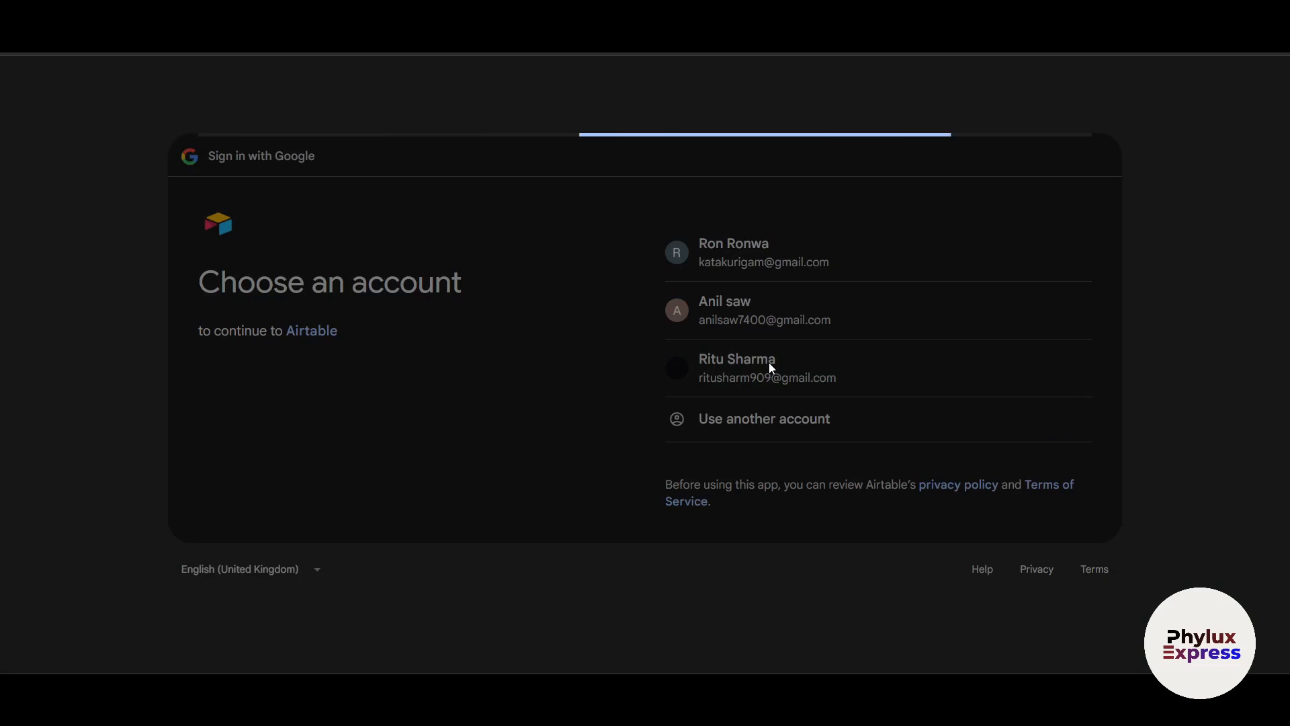
left_click(958, 448)
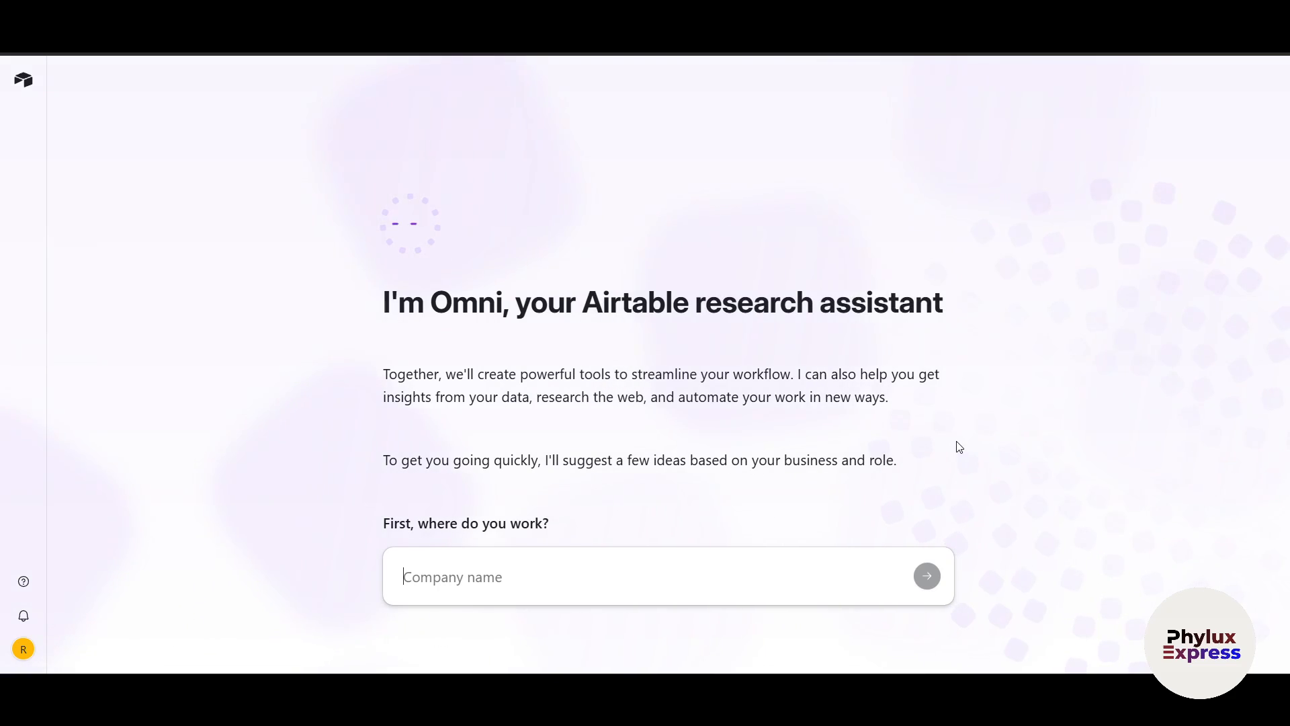
Answer Omni's onboarding with company 'phylux Express', industry media and the marketing team
type("phyl")
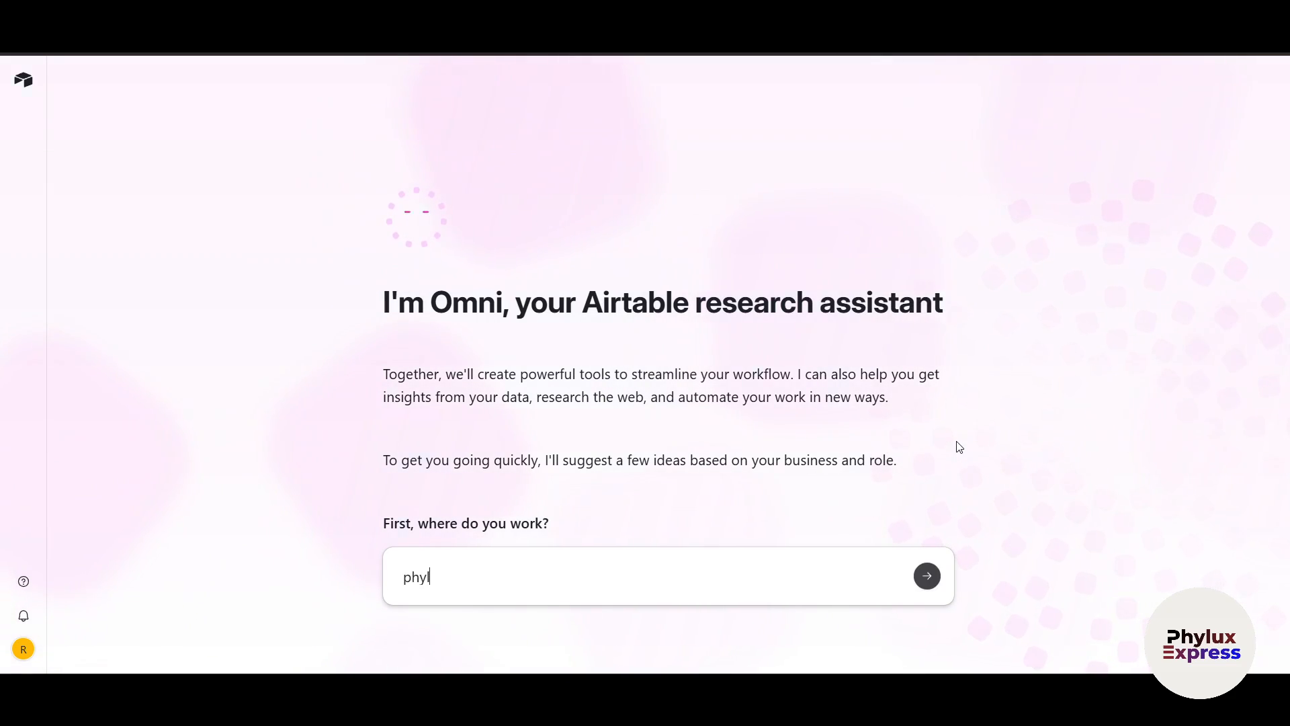
type("ux Expr")
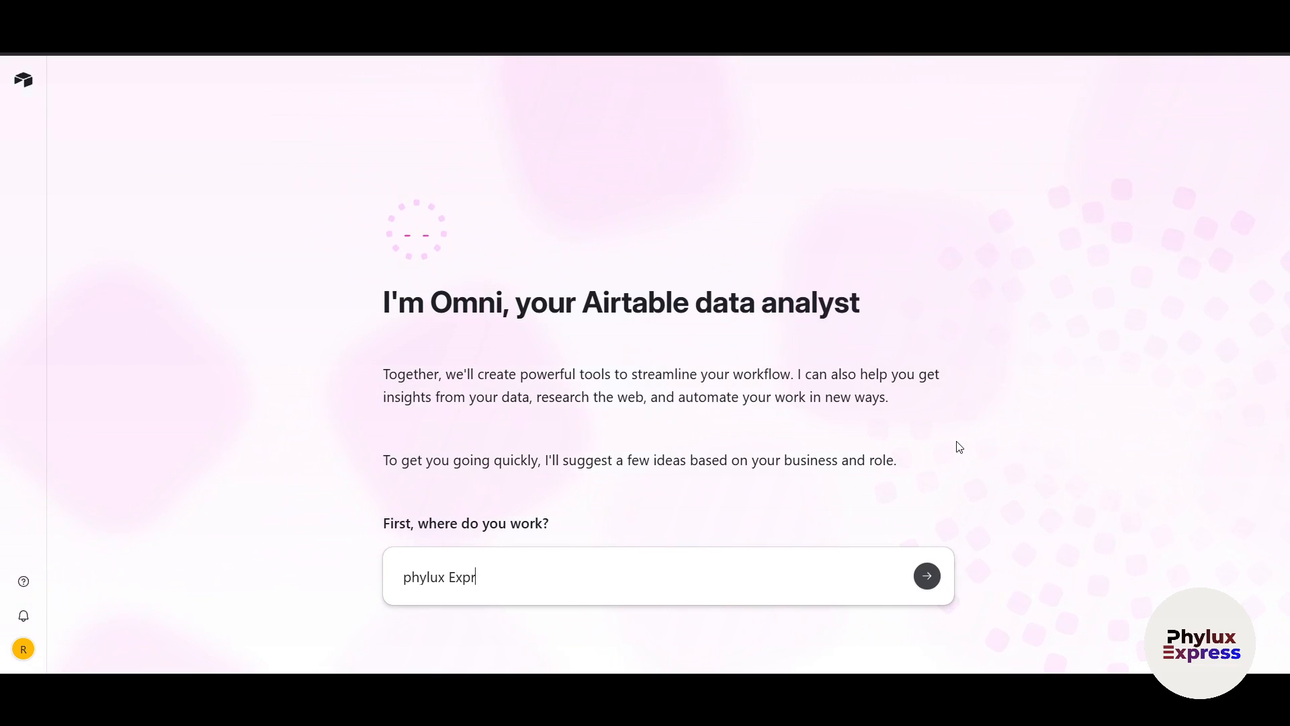
key("BackSpace")
key("BackSpace")
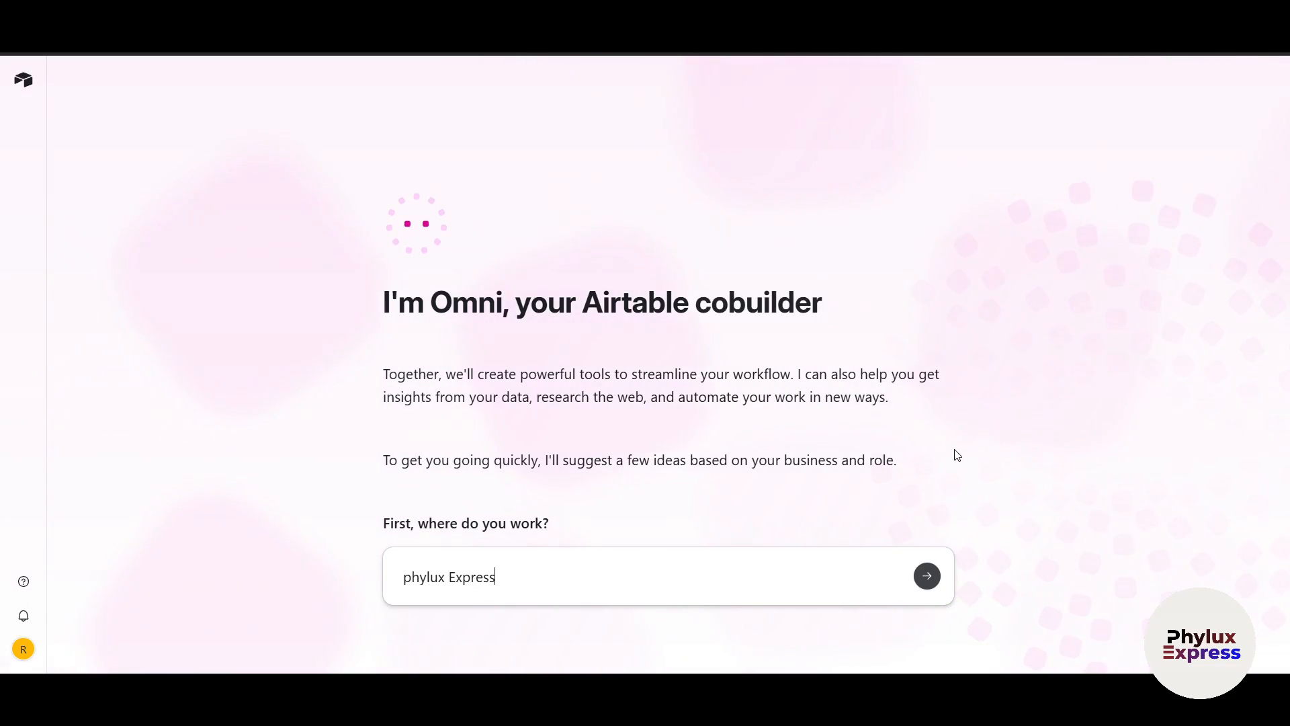
left_click(927, 576)
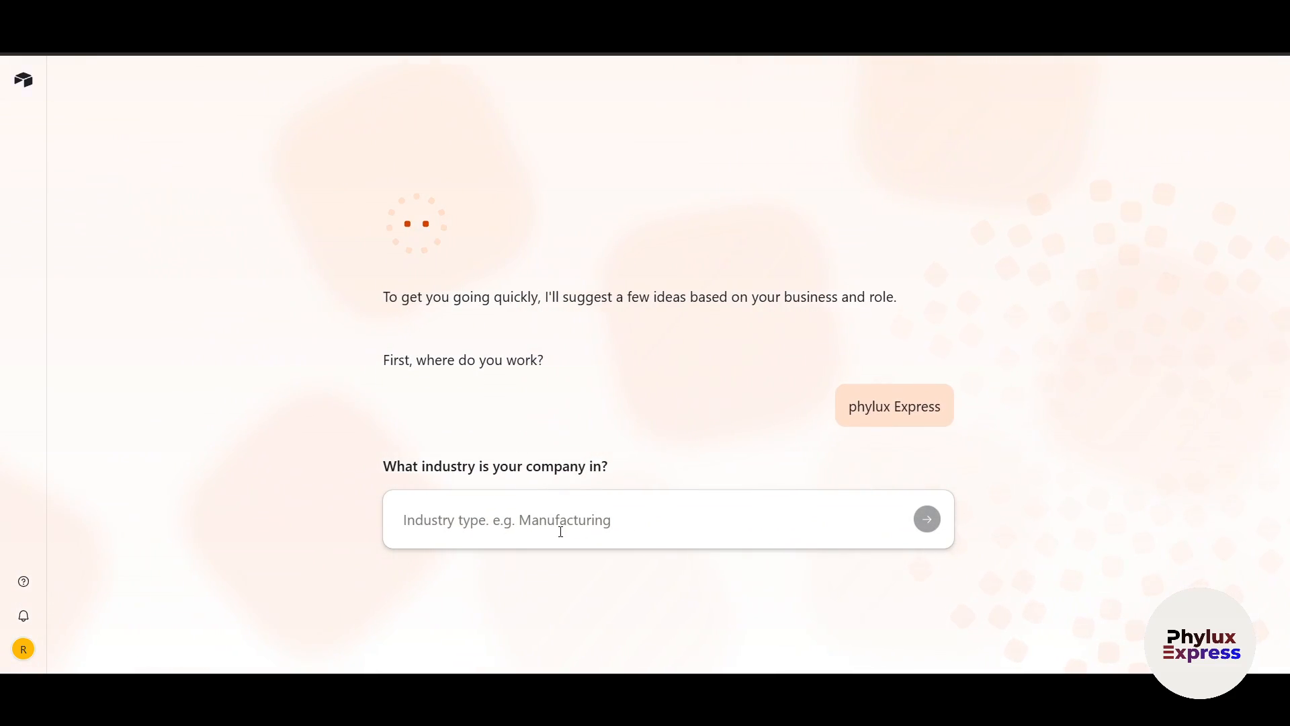
type("media")
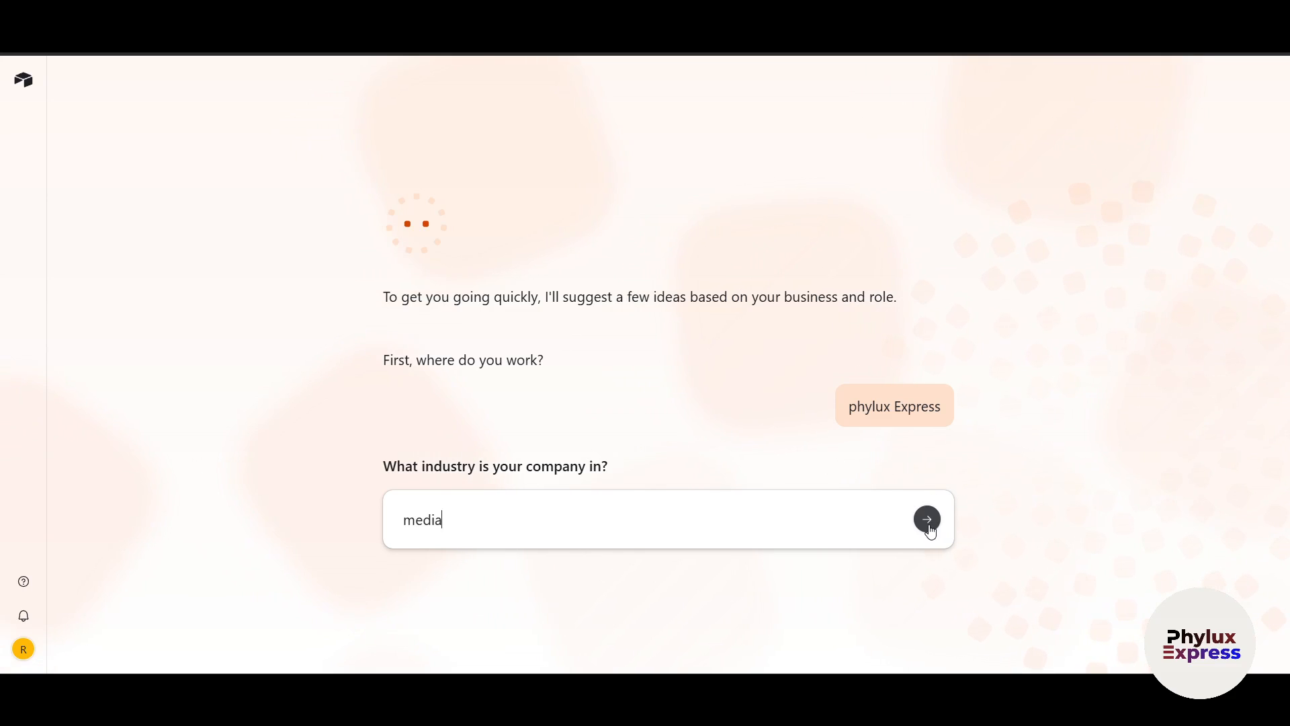
left_click(928, 527)
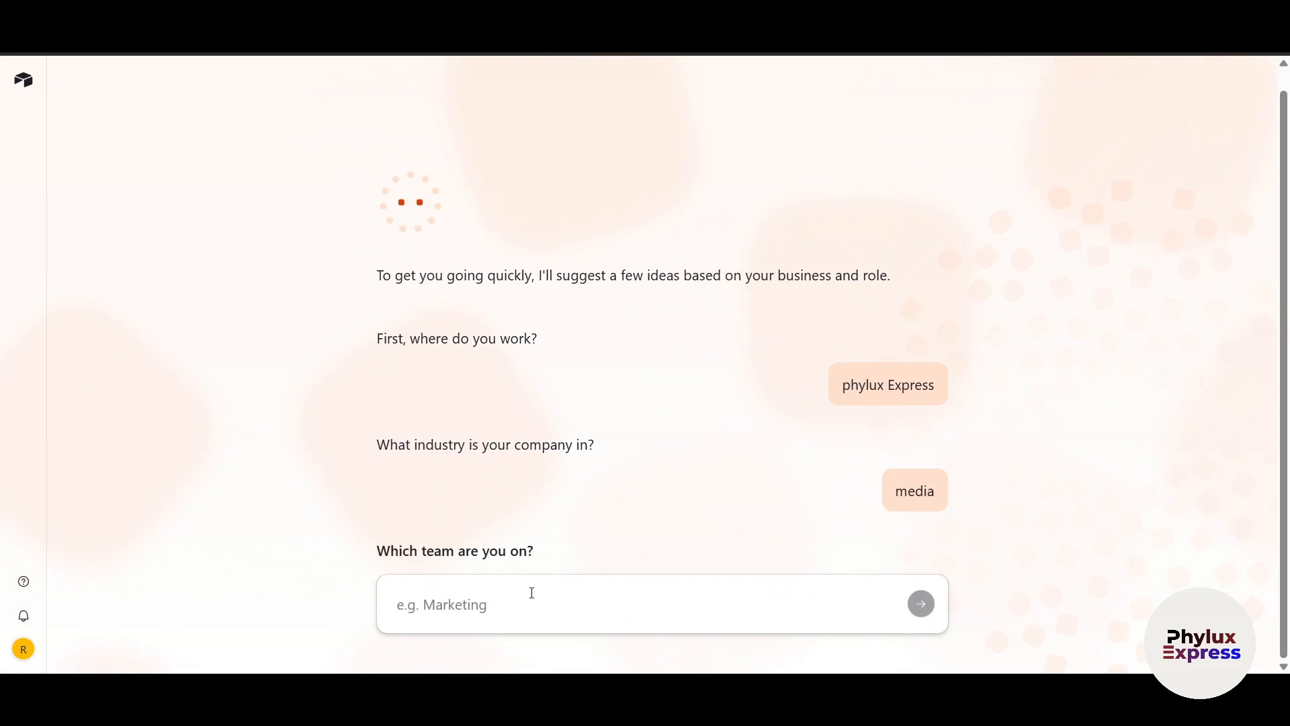
type("marketing")
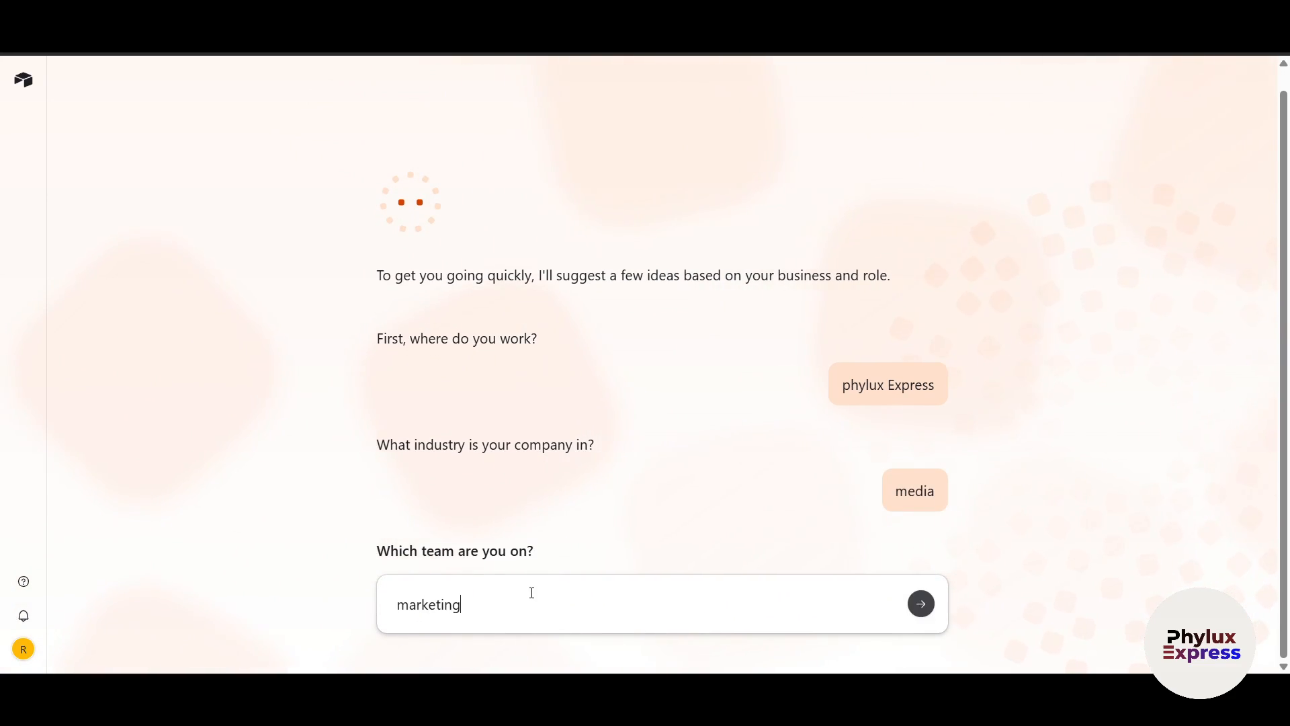
left_click(920, 604)
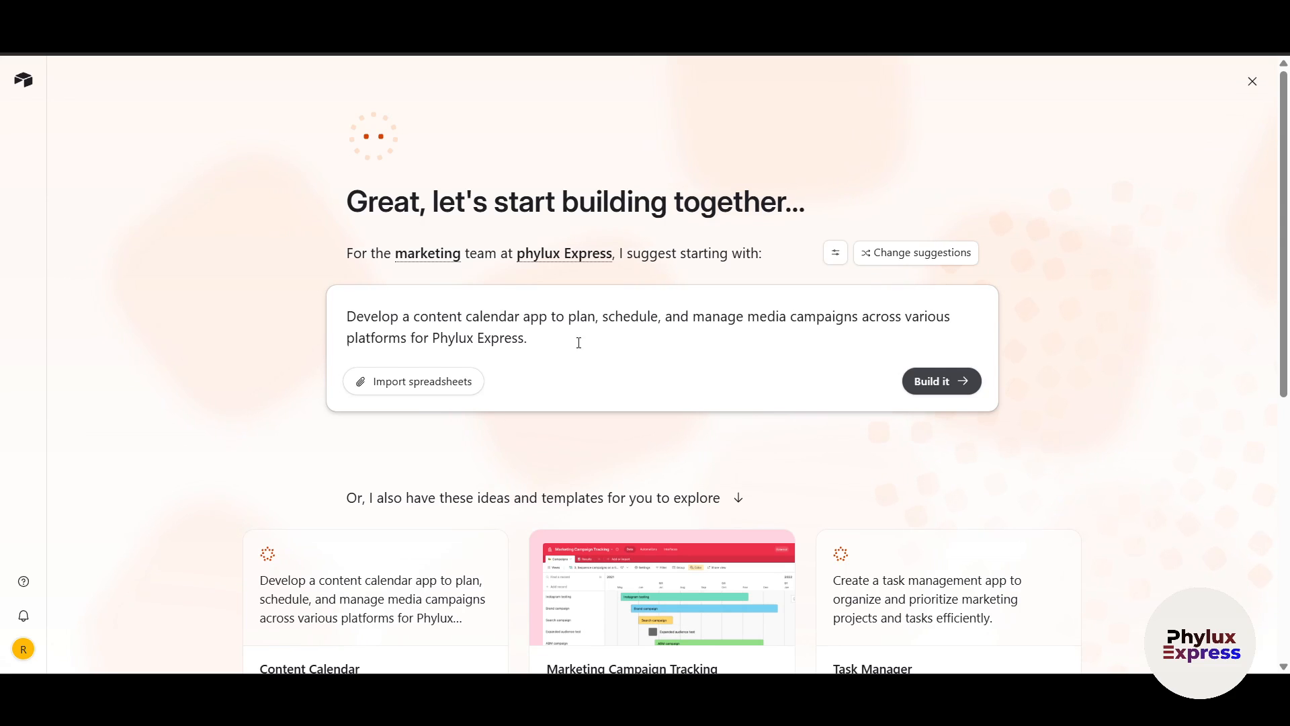
Cycle suggestions to the Phylux Express influencer tracking prompt and build that app
left_click(889, 262)
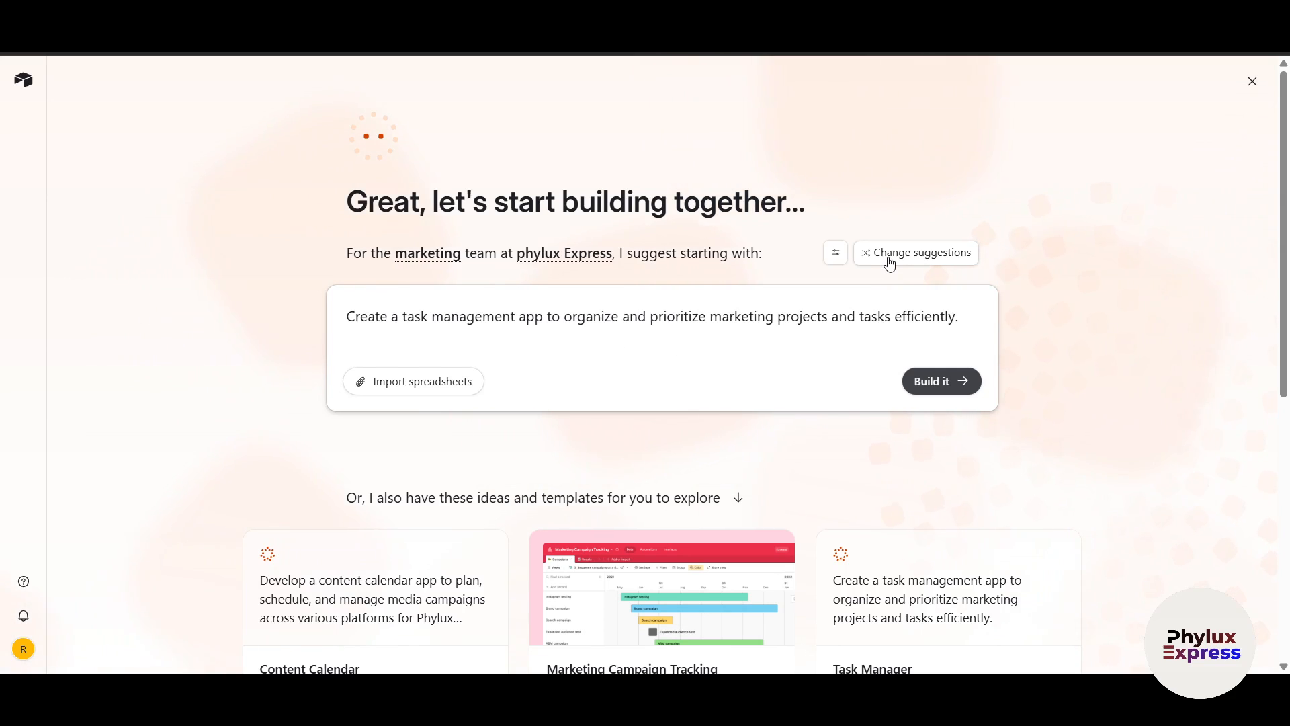
left_click(889, 262)
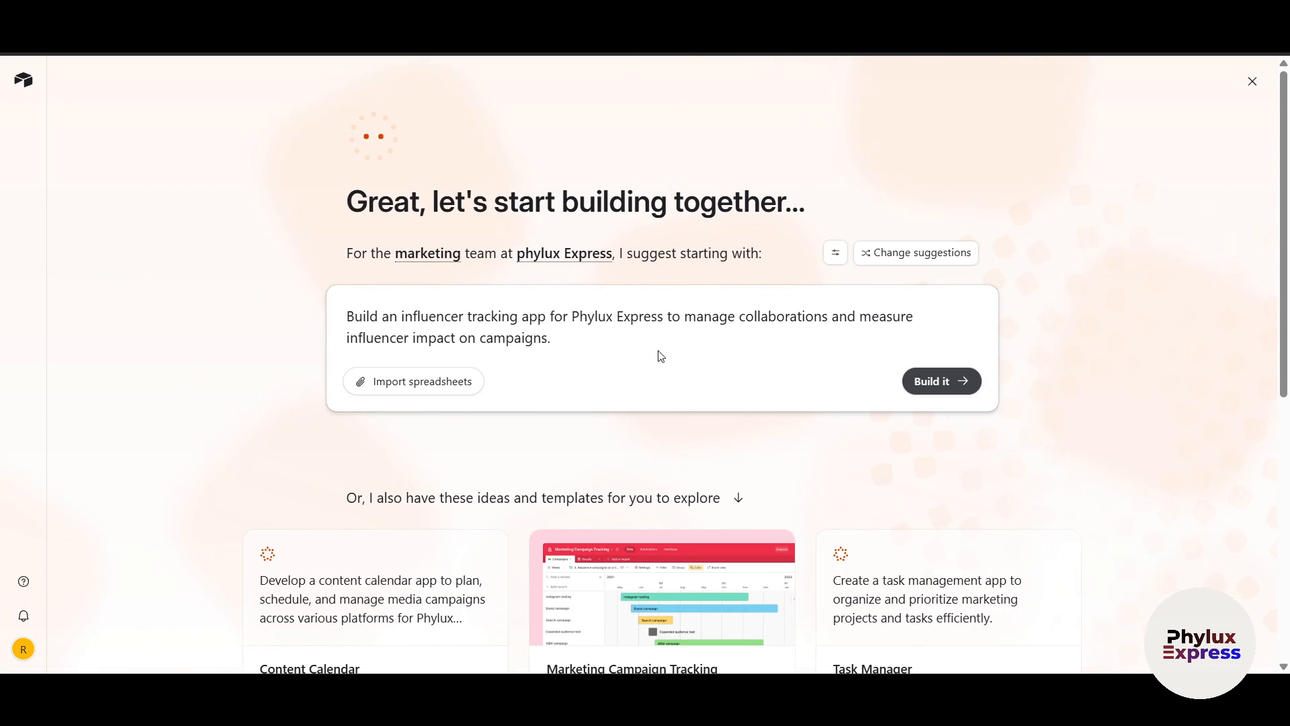
scroll(925, 437, "down", 4)
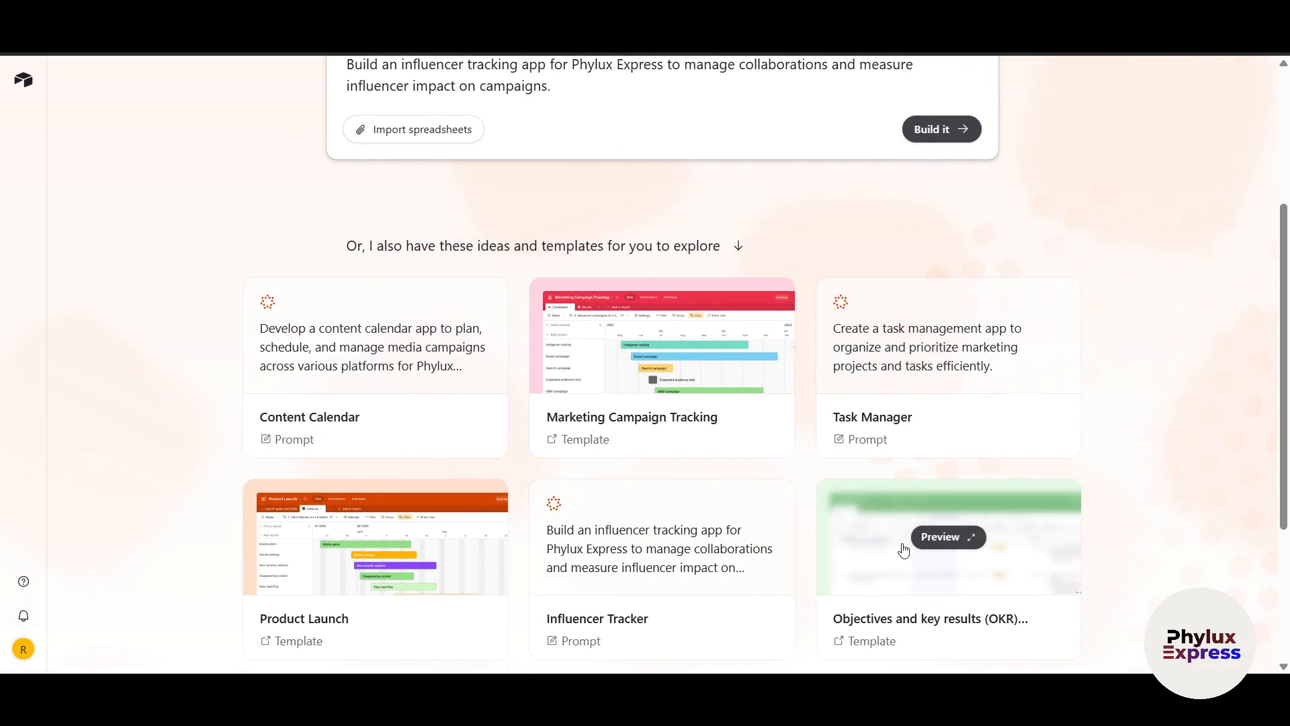
scroll(421, 567, "down", 8)
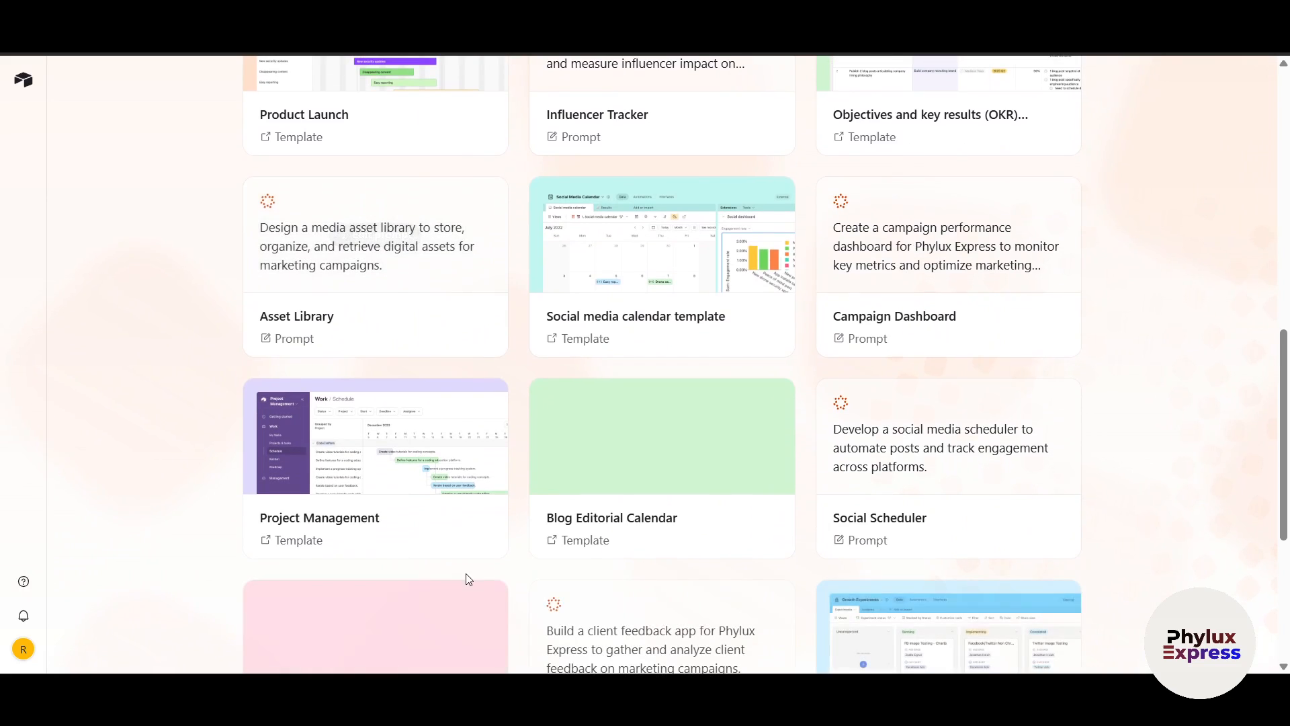
scroll(1110, 556, "up", 12)
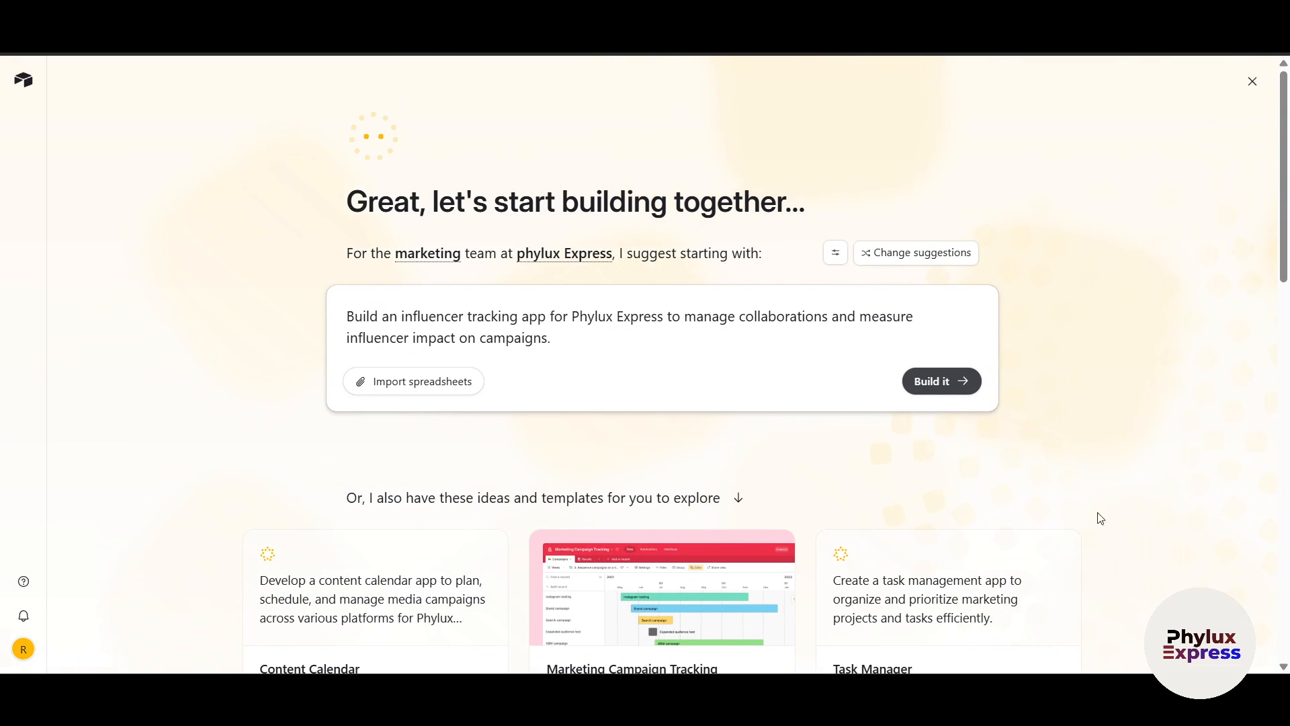
left_click(924, 381)
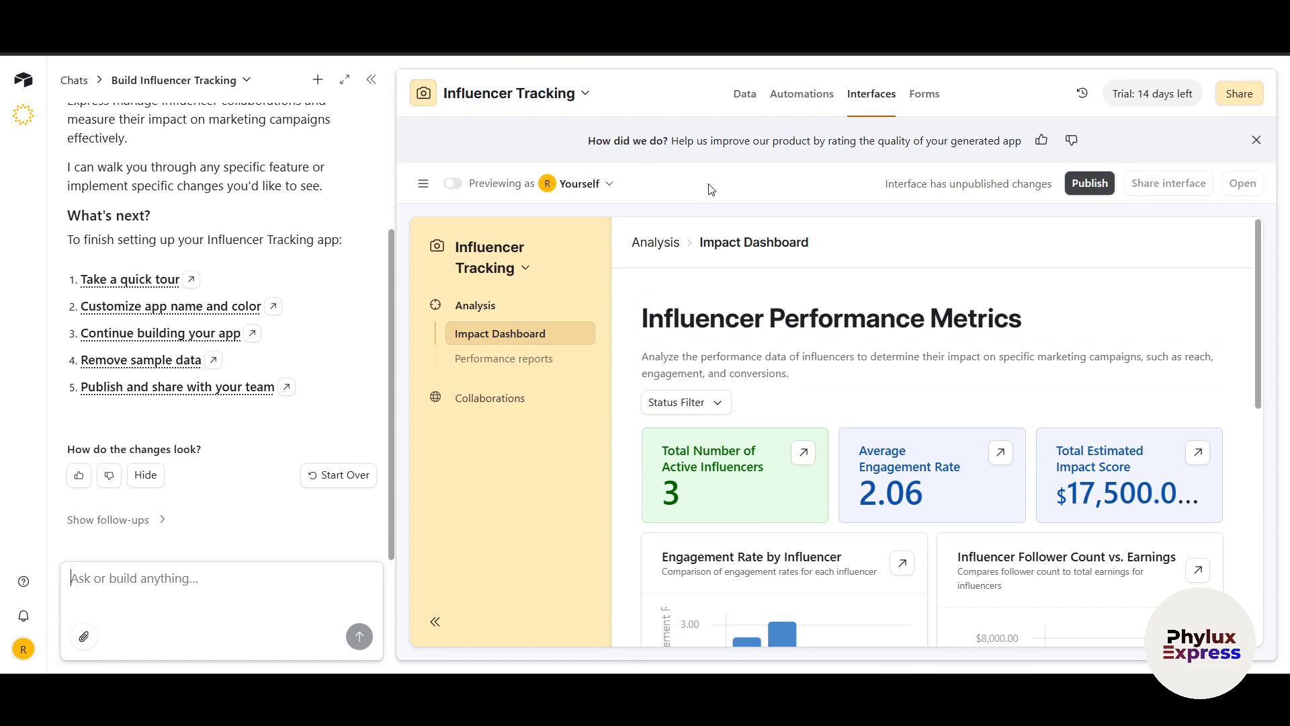
Look through the app's Data, Automations and Interfaces tabs, dismissing the trial offers
scroll(739, 276, "down", 5)
scroll(739, 276, "up", 5)
left_click(745, 94)
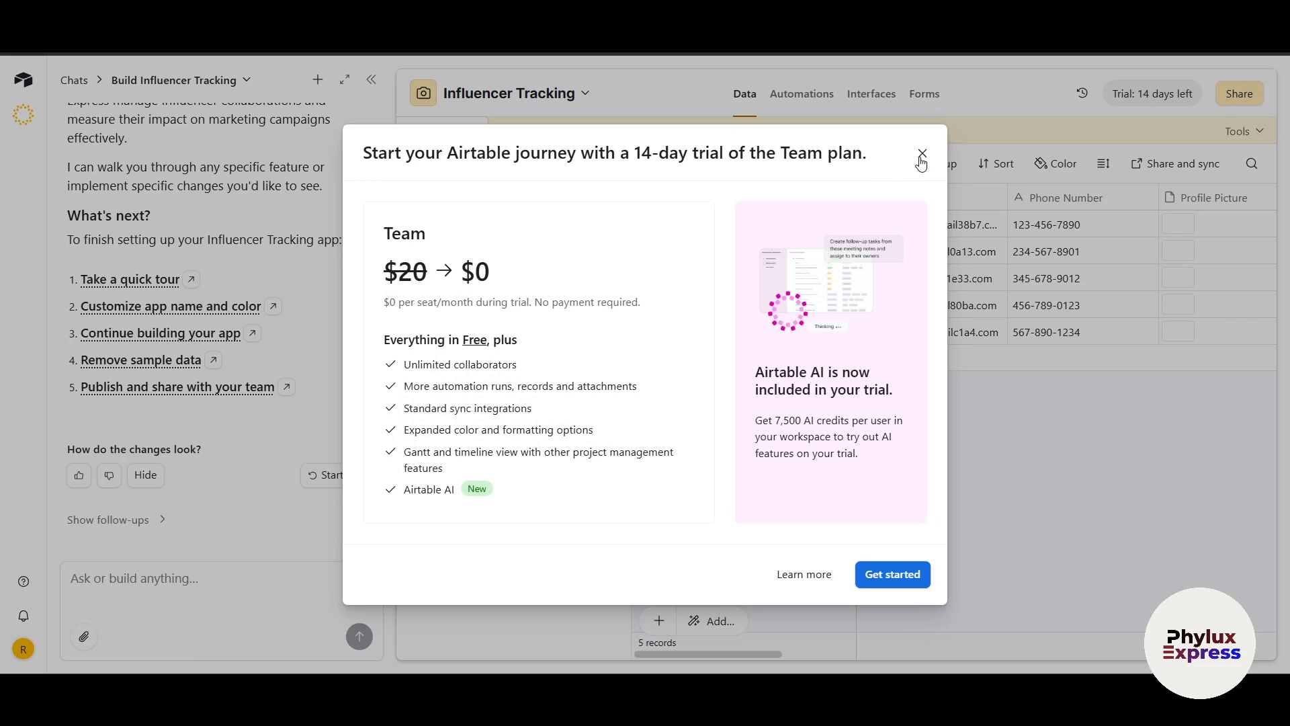
left_click(922, 153)
left_click(802, 94)
left_click(867, 101)
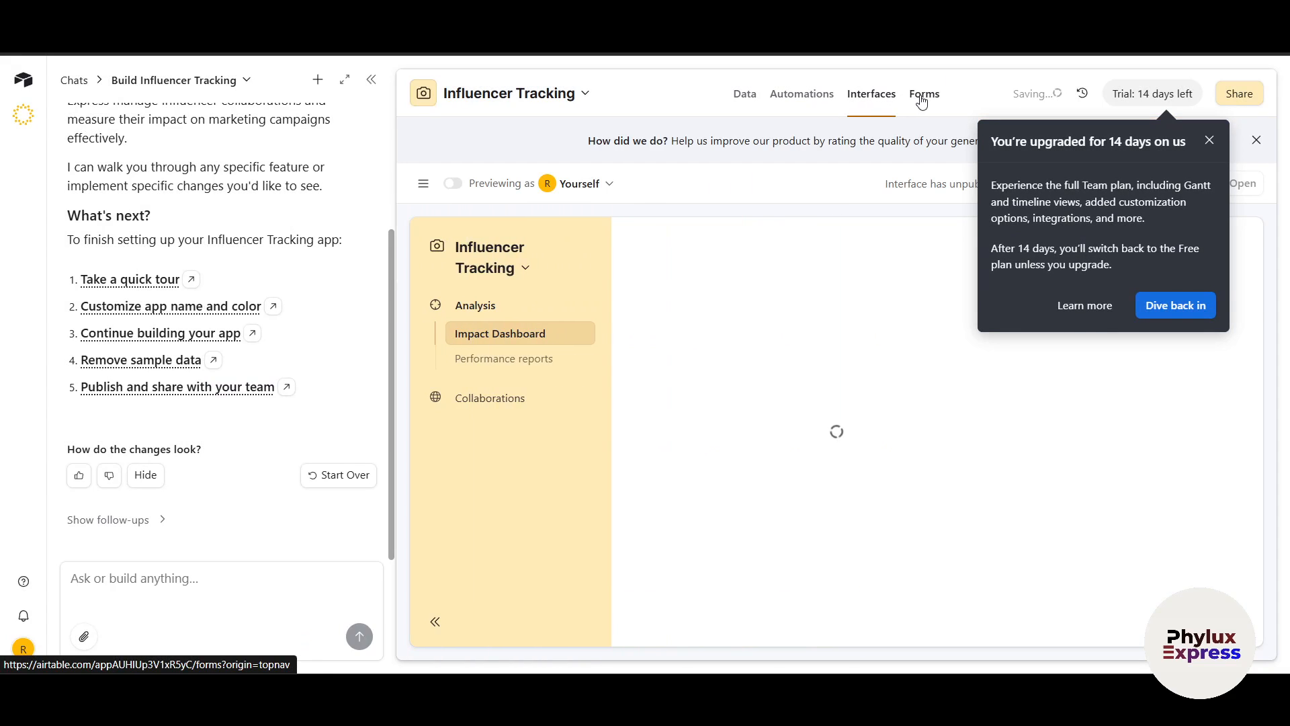
left_click(1210, 139)
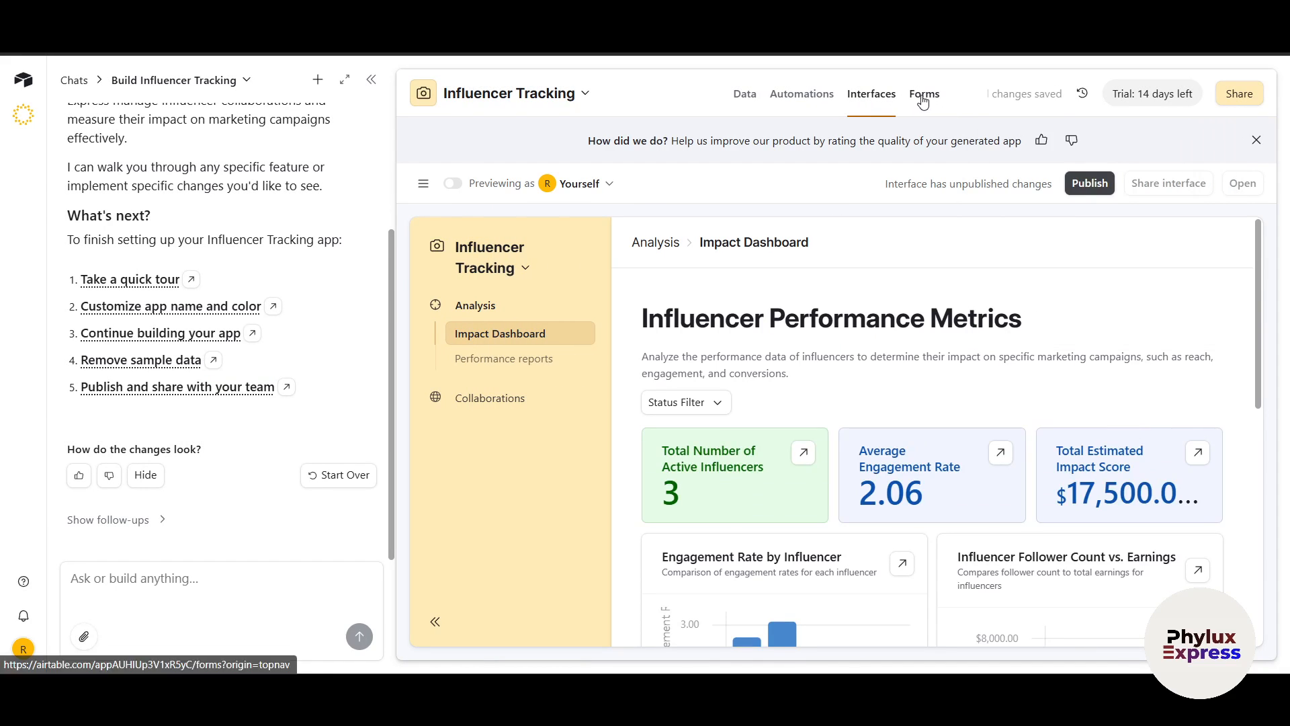
Check the Forms page with the 'Join Phylux Express as an Influencer' form, then start a new Omni chat
left_click(924, 94)
scroll(144, 457, "up", 3)
scroll(188, 410, "down", 1)
scroll(202, 383, "up", 2)
left_click(319, 82)
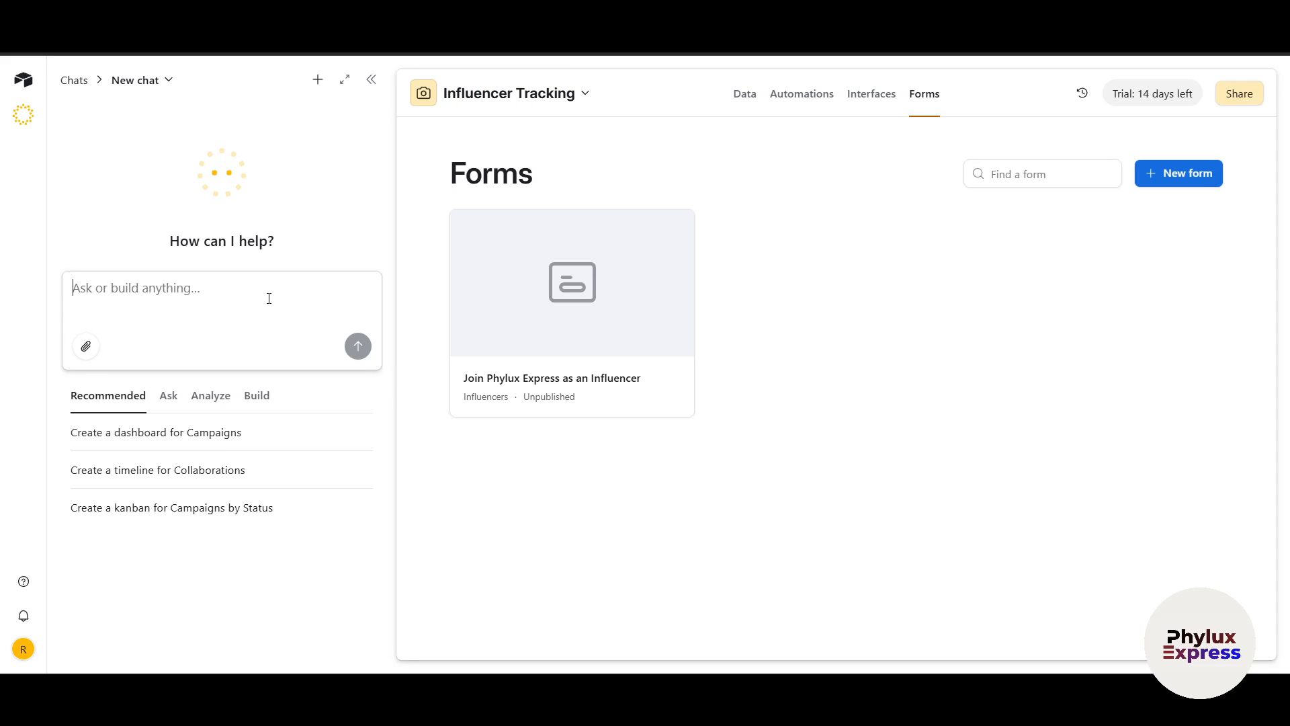
Paste the beginner-friendly CRM request for Contacts, Companies and Deals into the Omni chat
key("ctrl+v")
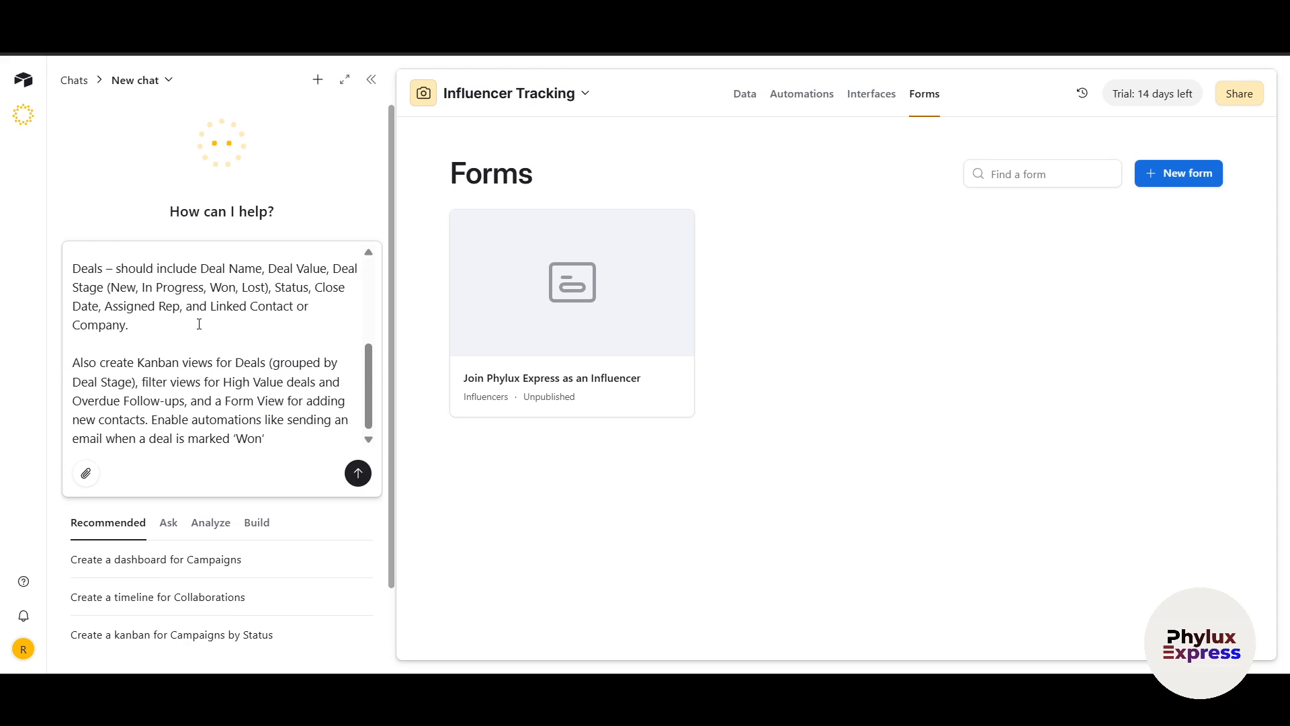
scroll(199, 324, "up", 5)
left_click_drag(81, 259, 220, 268)
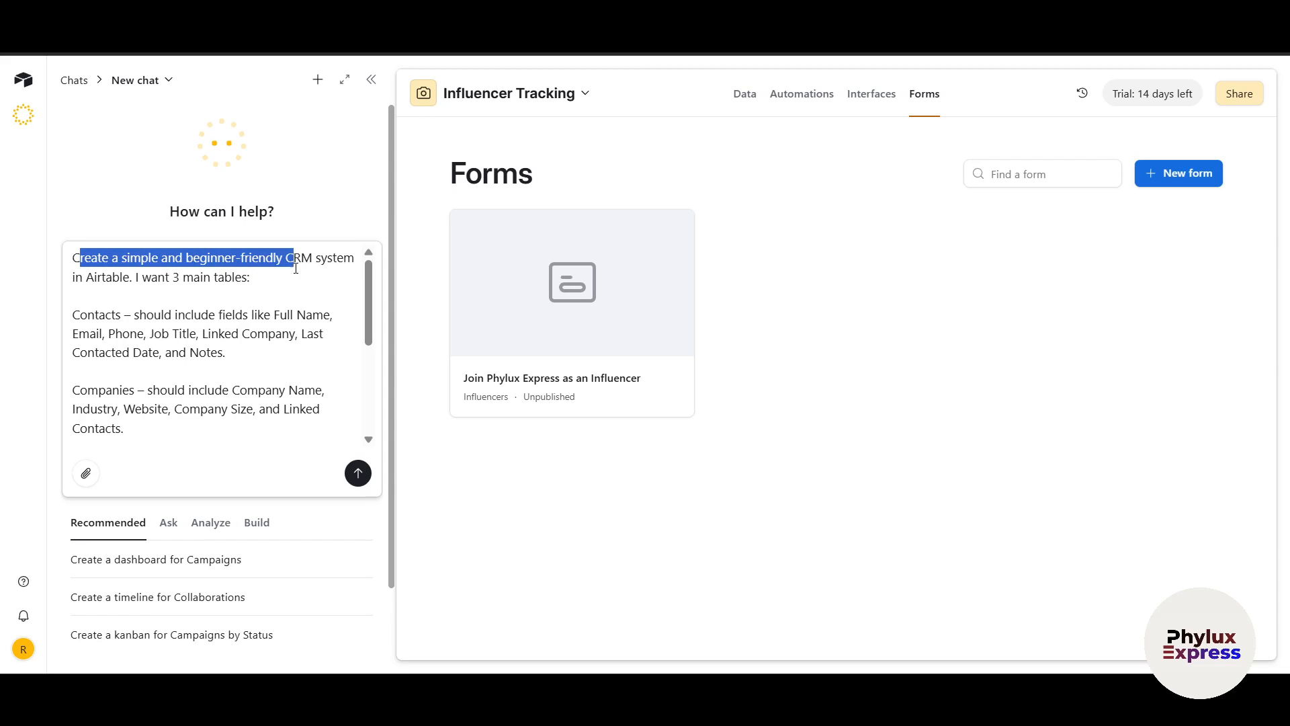
left_click_drag(312, 268, 256, 282)
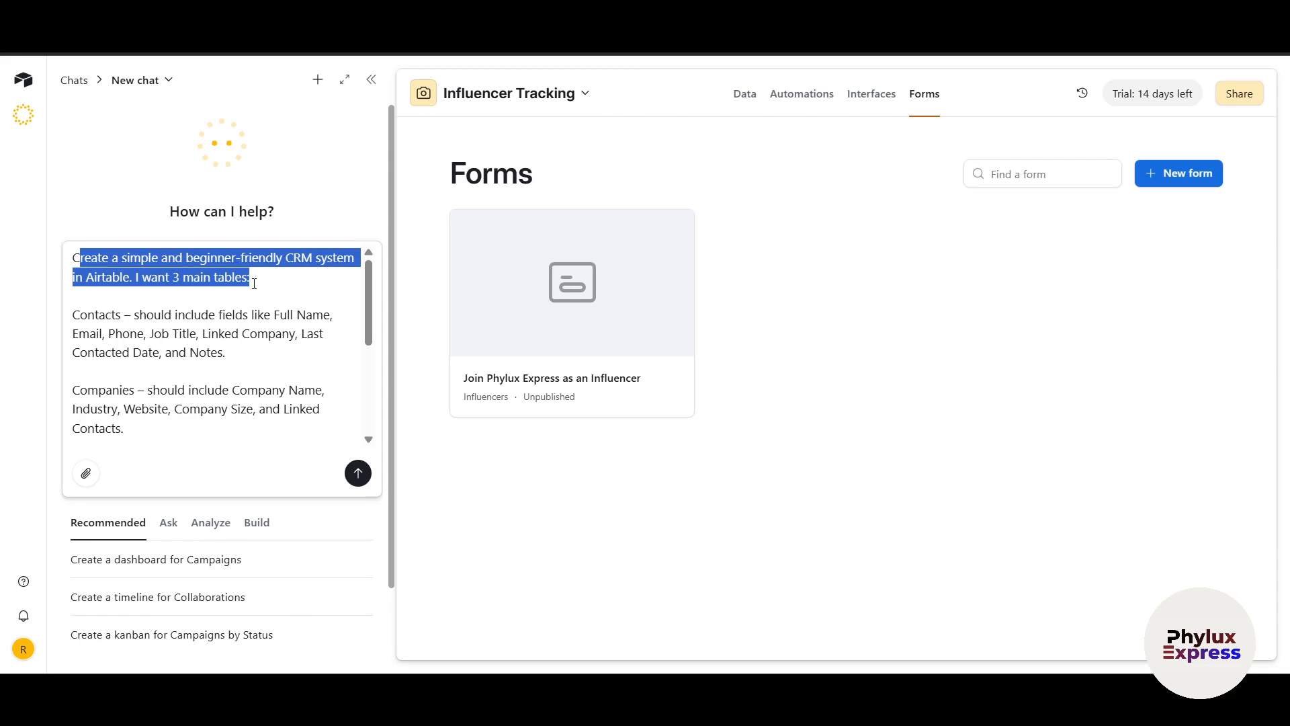
scroll(91, 278, "down", 1)
double_click(84, 258)
scroll(91, 279, "down", 1)
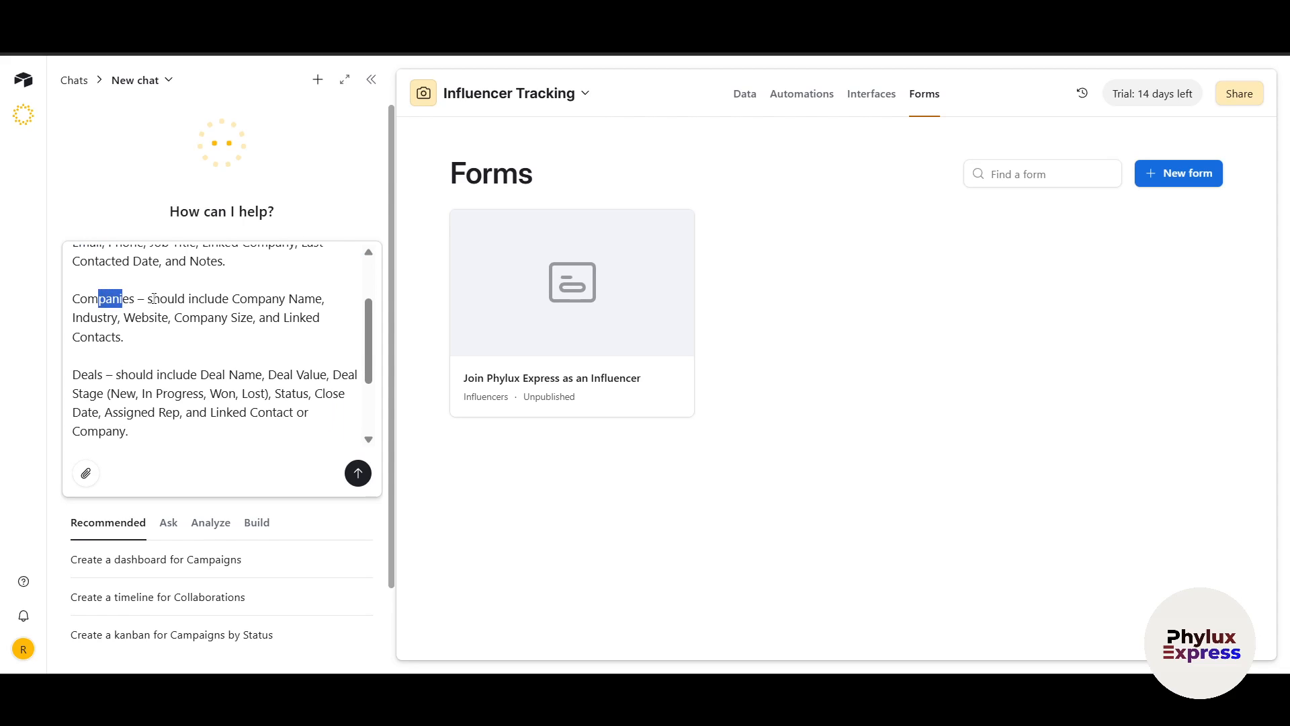
scroll(150, 301, "up", 1)
Review the Companies, Kanban and filtered-view parts of the request and send it
left_click_drag(150, 302, 227, 328)
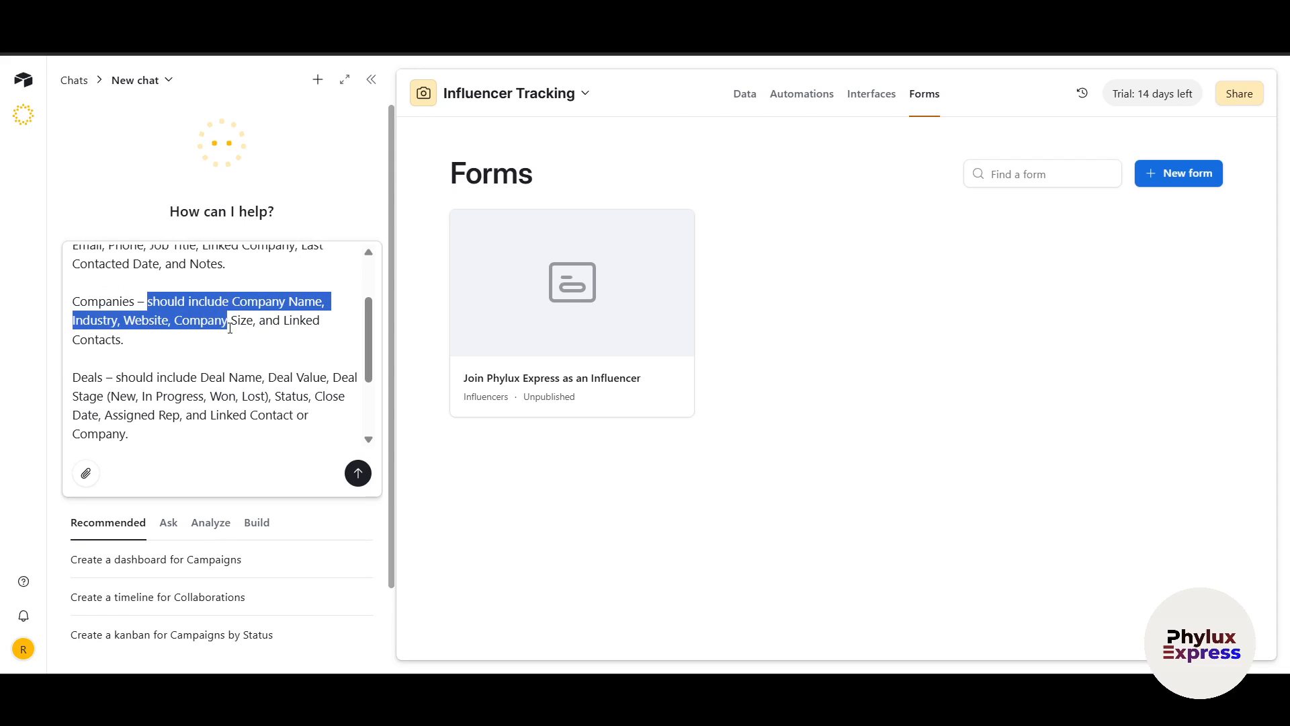
scroll(148, 360, "down", 1)
left_click_drag(81, 326, 180, 361)
scroll(108, 332, "down", 1)
left_click_drag(248, 366, 189, 402)
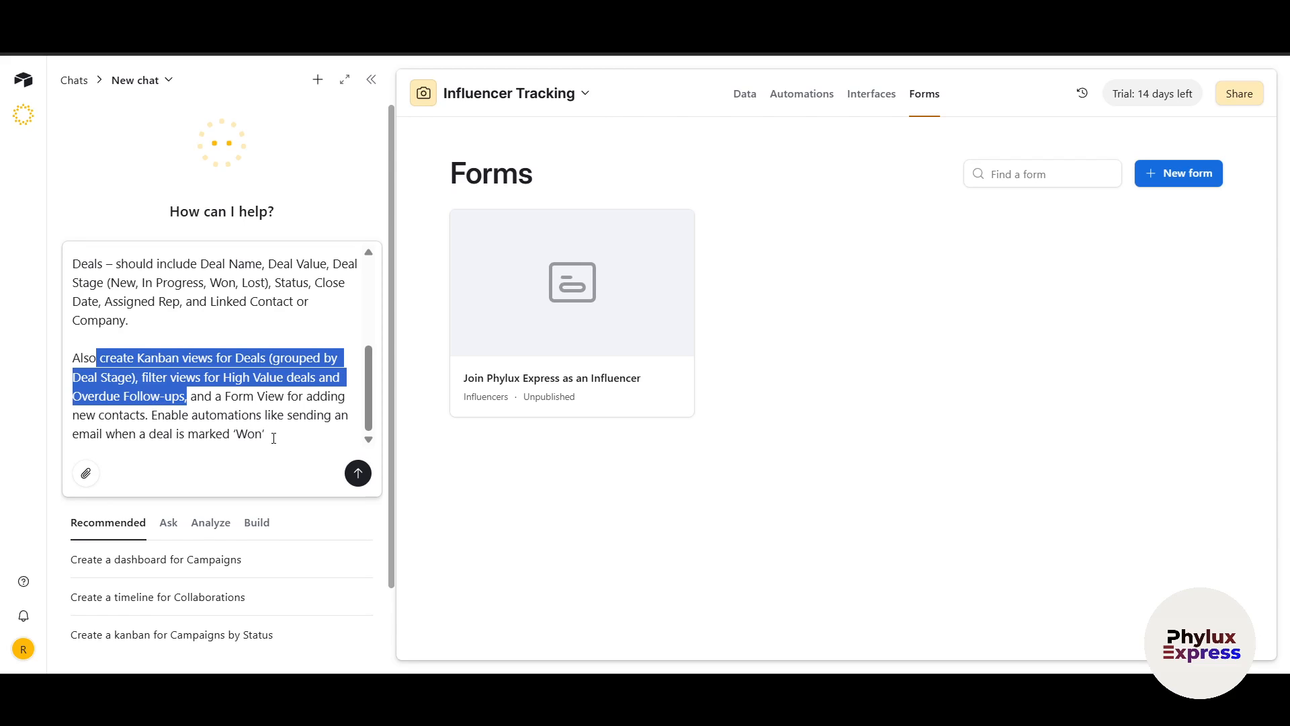
scroll(274, 438, "down", 1)
scroll(334, 448, "up", 1)
left_click(356, 470)
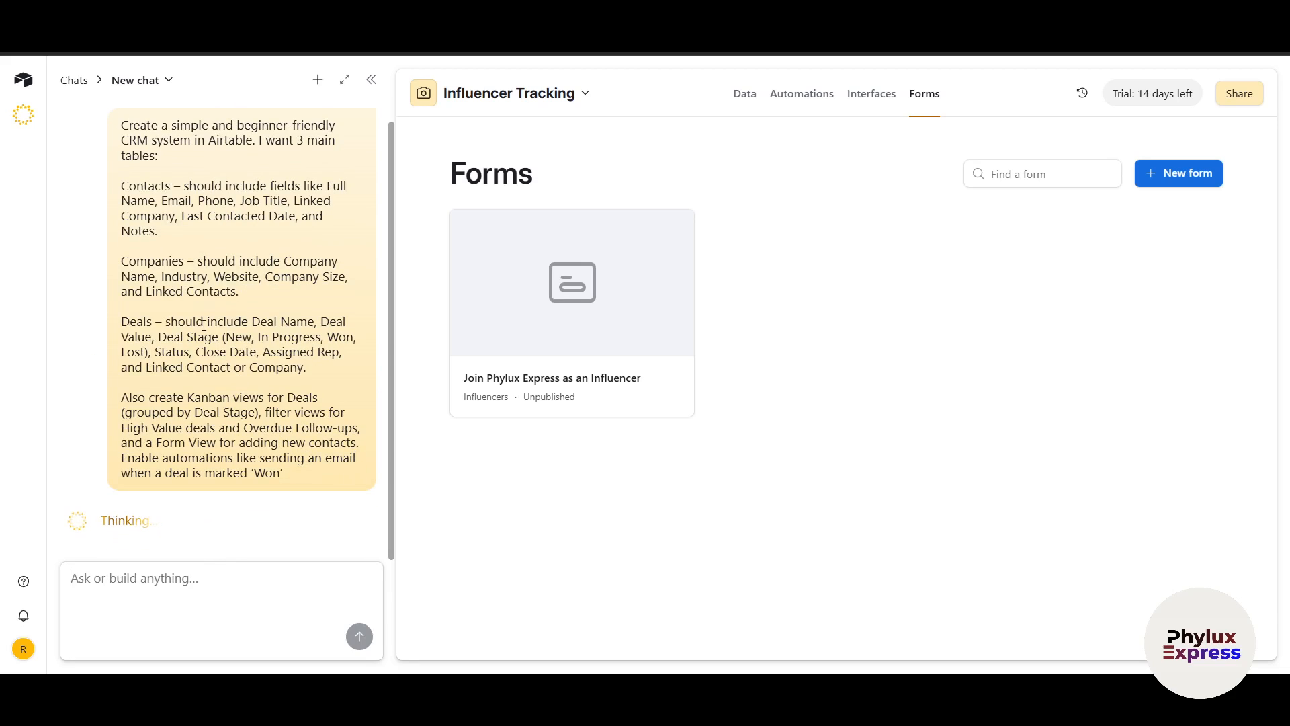
Paste the revised CRM request without forms and send it to Omni
scroll(194, 296, "up", 1)
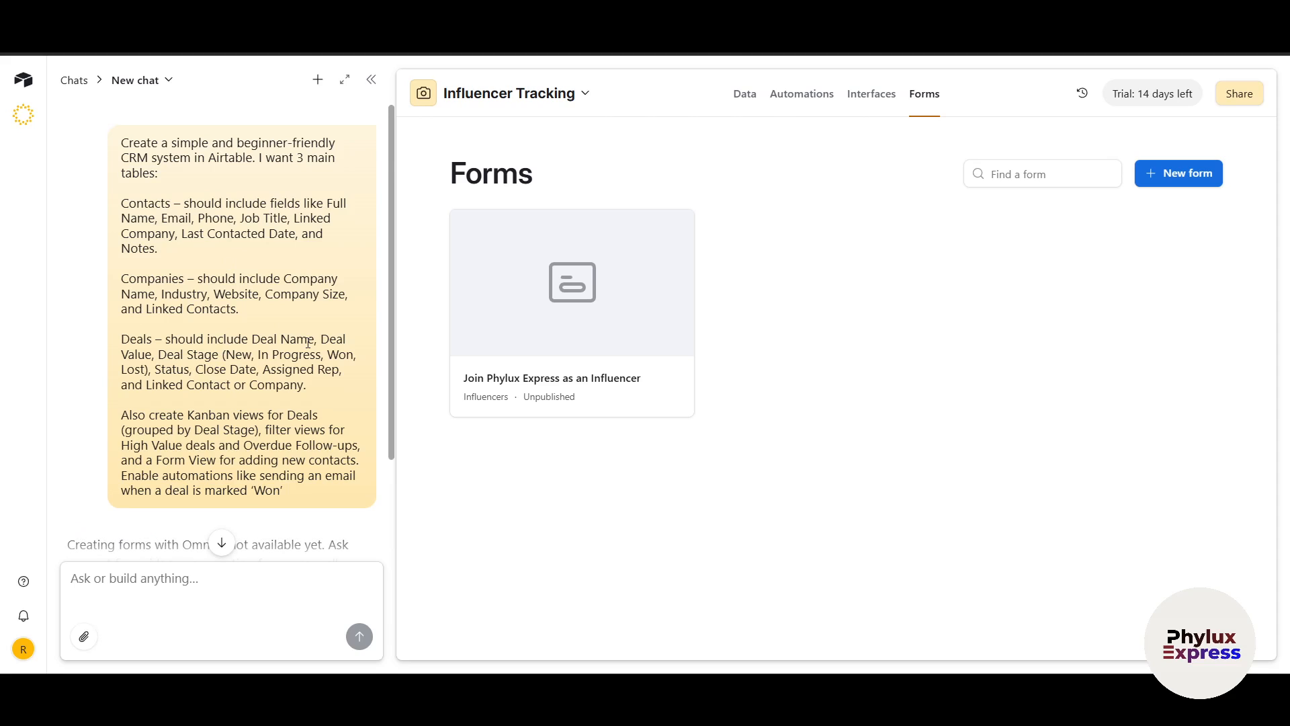
scroll(202, 403, "down", 2)
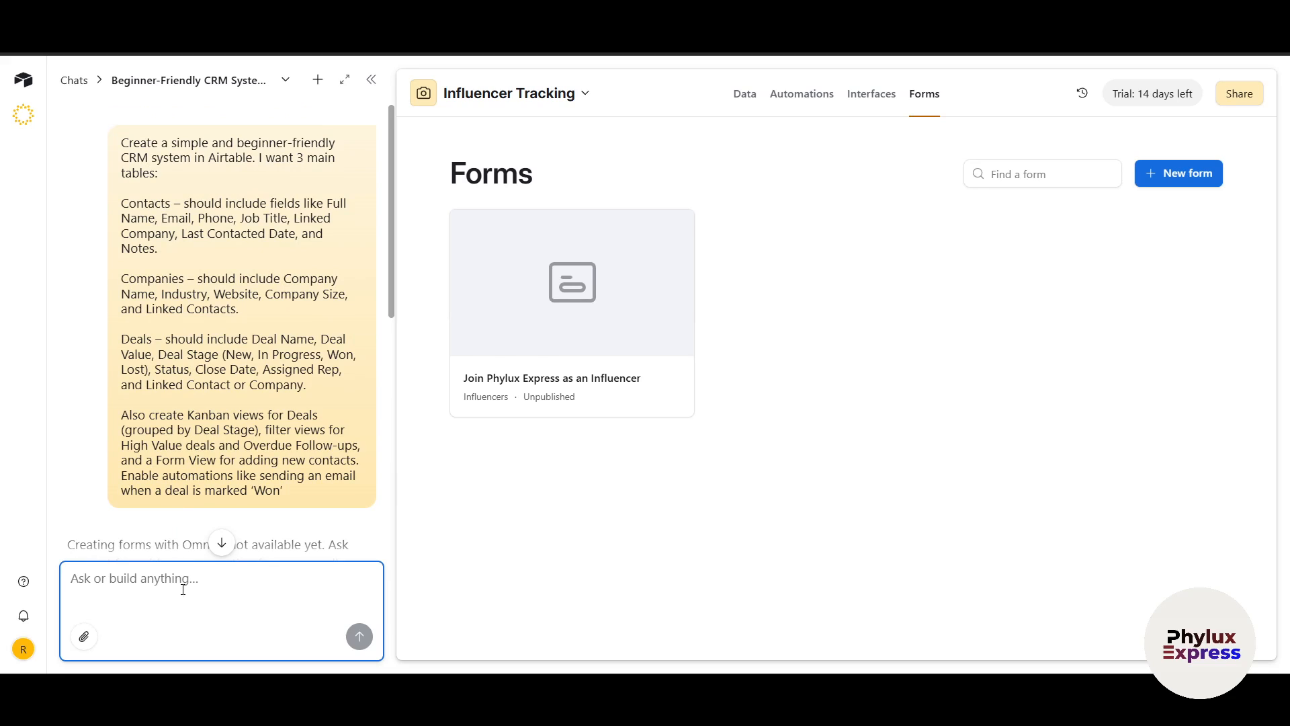
key("ctrl+v")
scroll(218, 340, "down", 10)
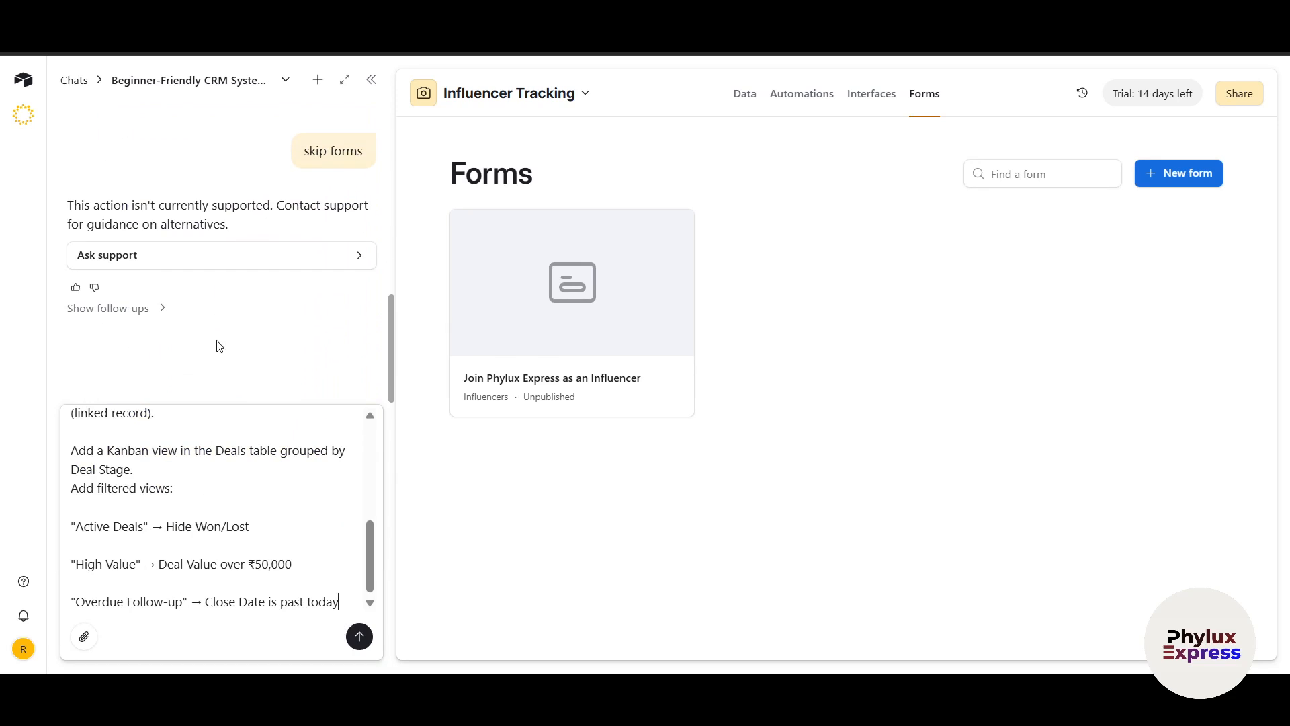
scroll(141, 240, "up", 5)
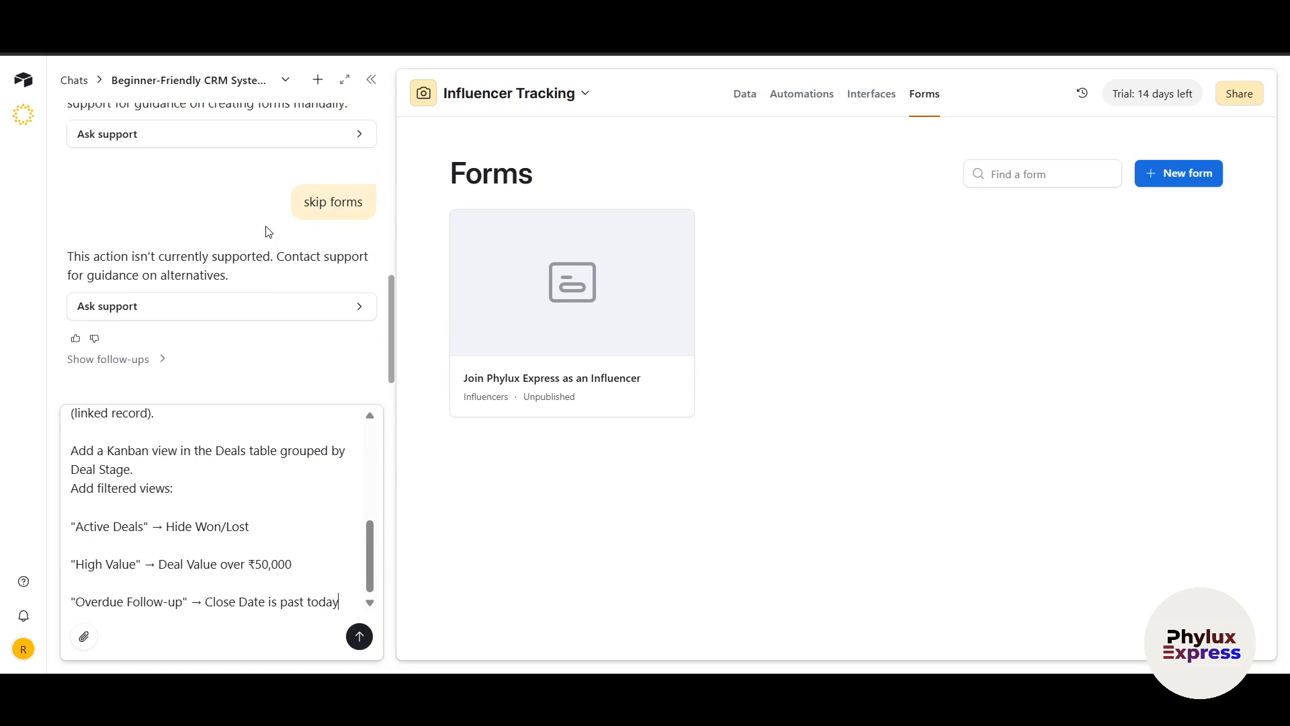
scroll(267, 345, "down", 5)
left_click(358, 636)
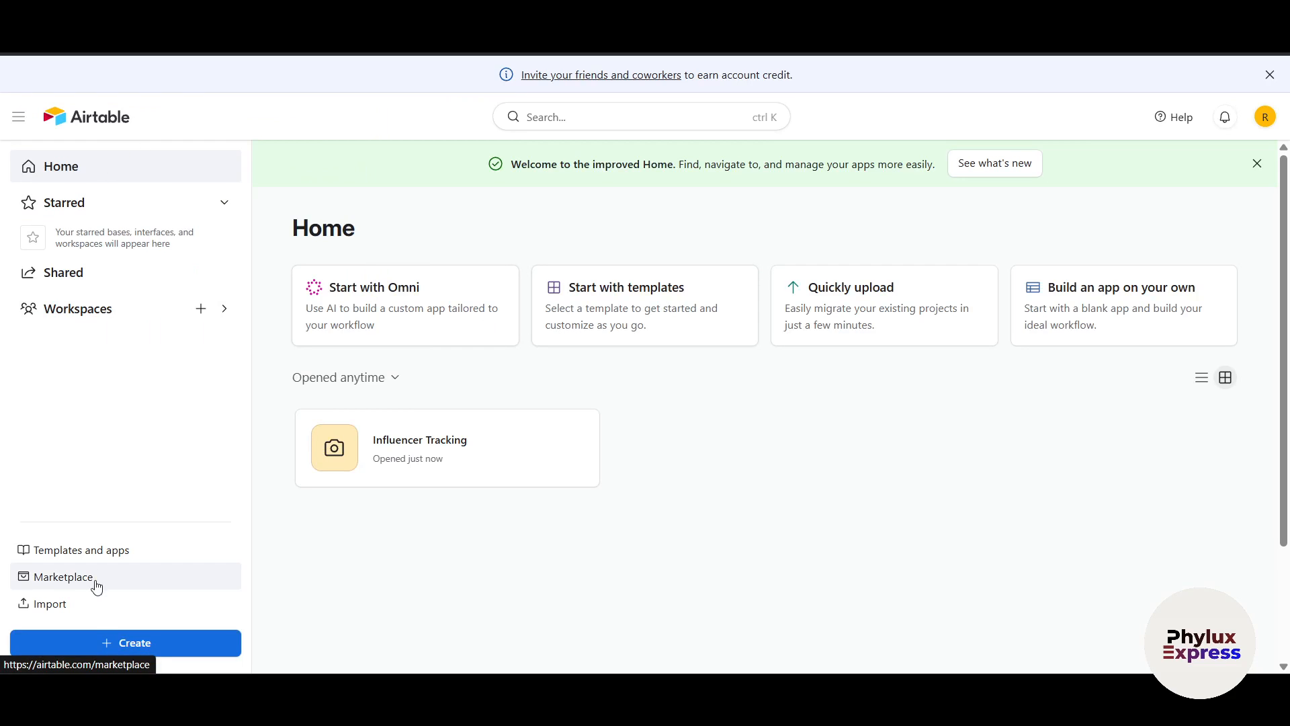
Create a new app built with Omni and paste in the CRM request
left_click(111, 645)
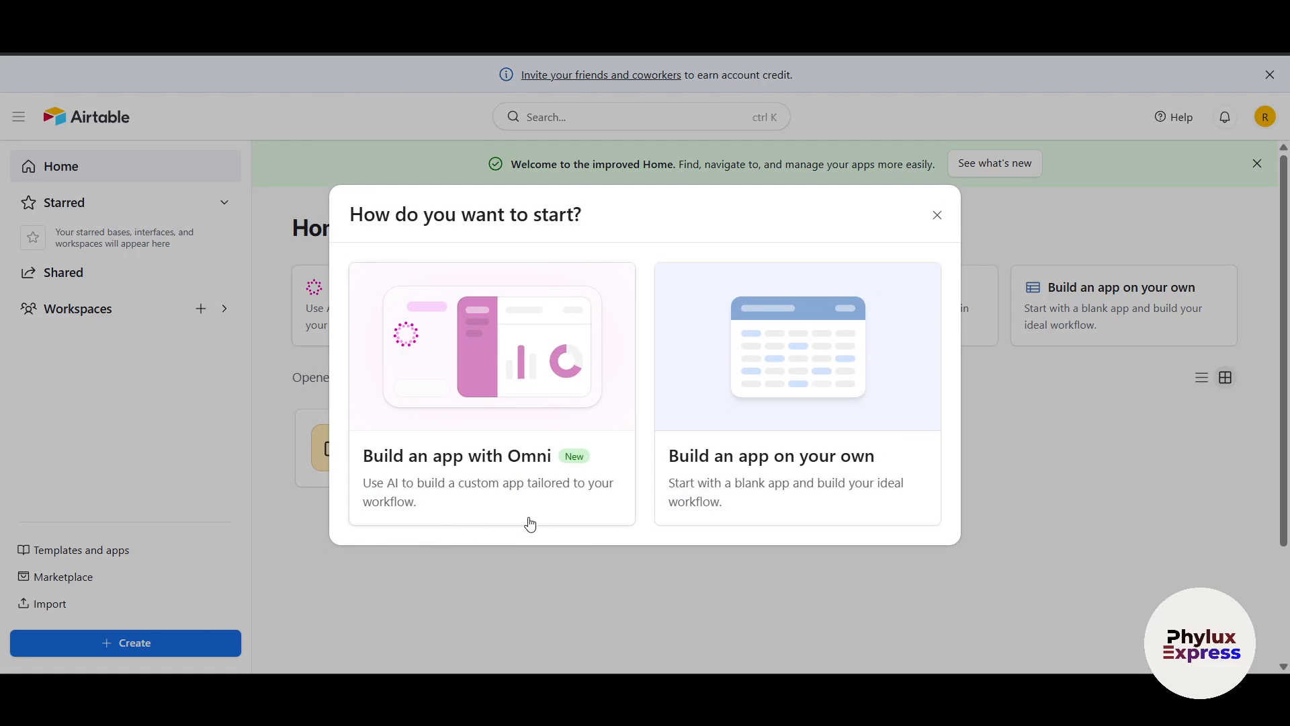
left_click(430, 461)
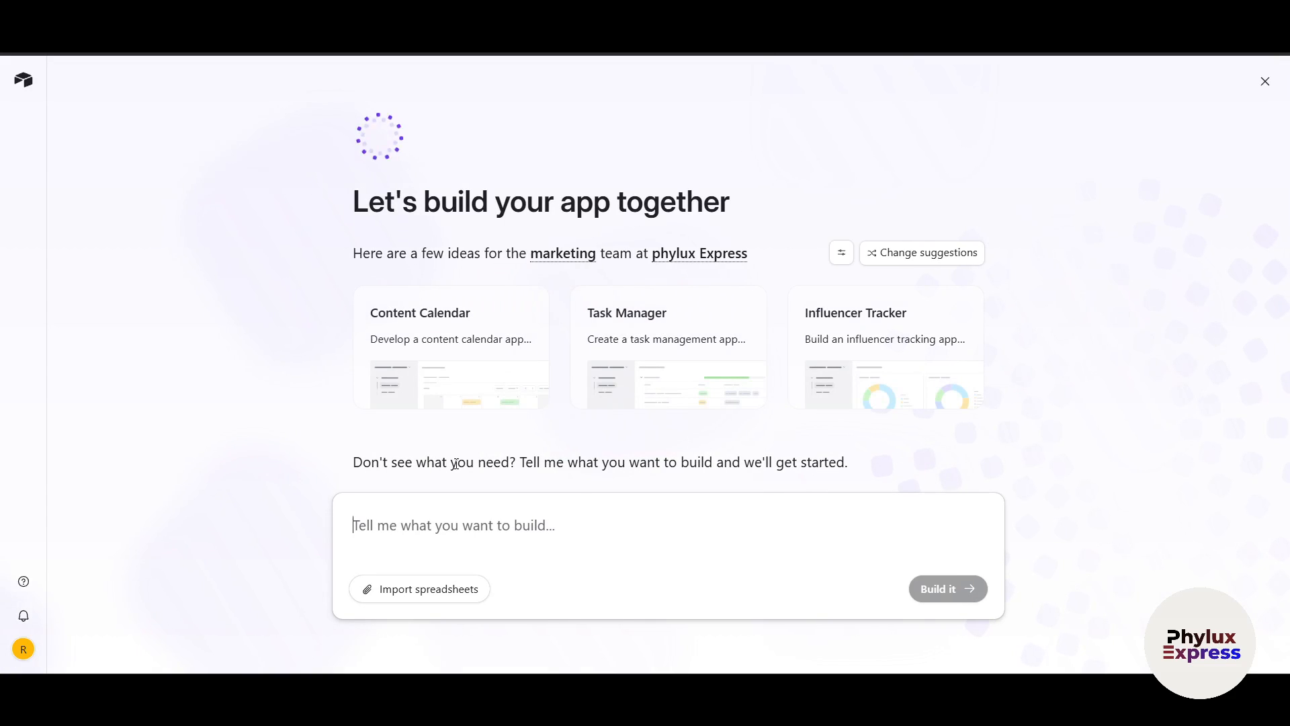
key("ctrl+v")
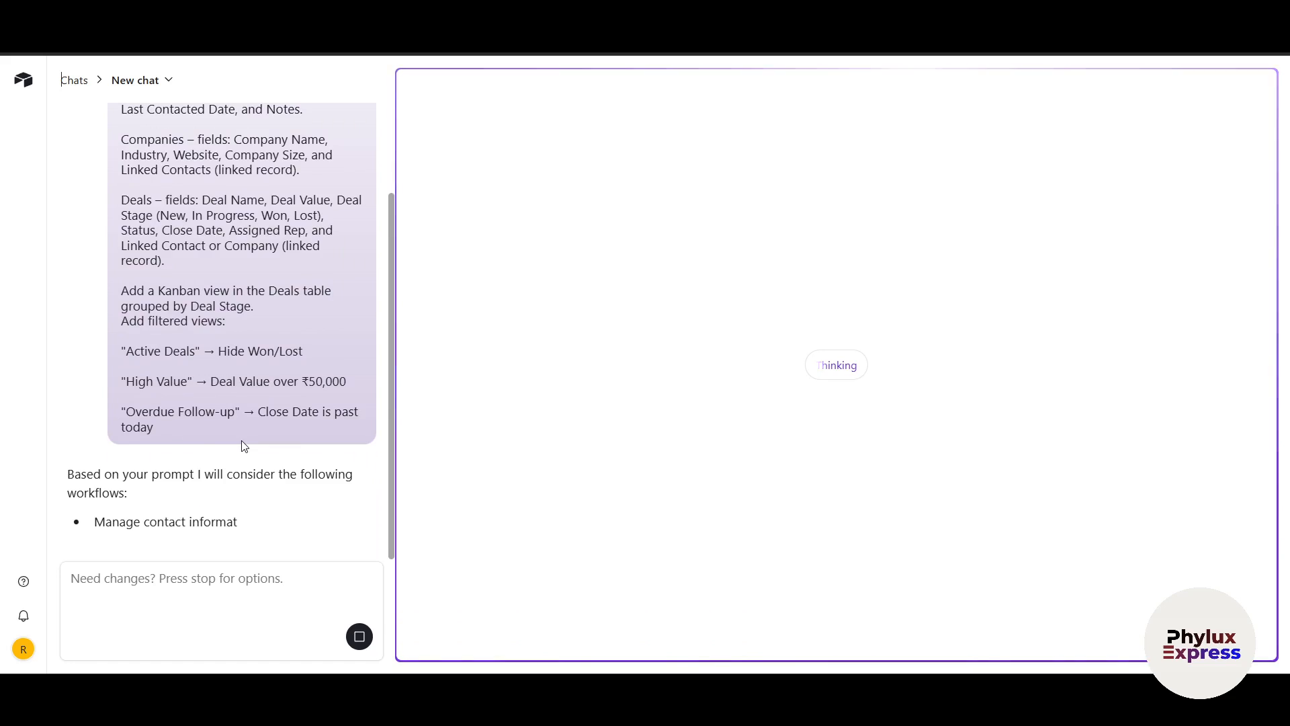
Read the Contacts, Companies and Kanban view requests in the prompt while Omni builds the CRM
scroll(280, 449, "up", 3)
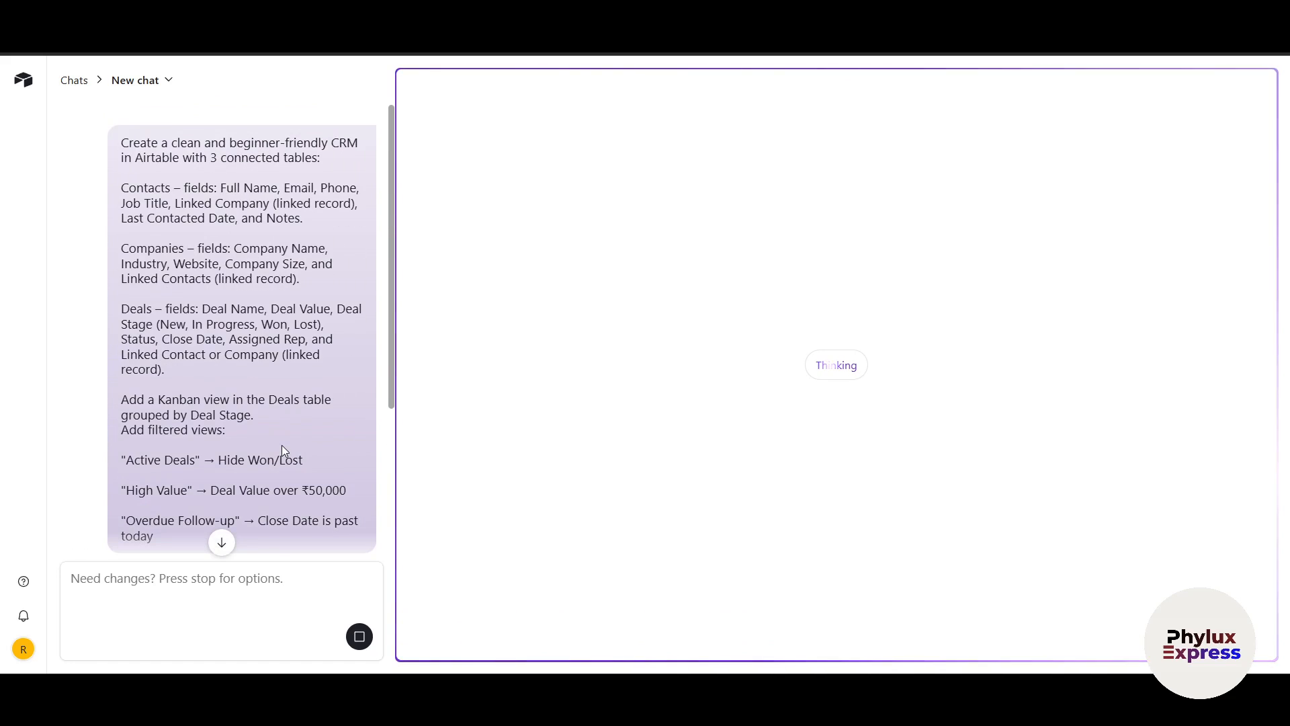
scroll(280, 445, "down", 4)
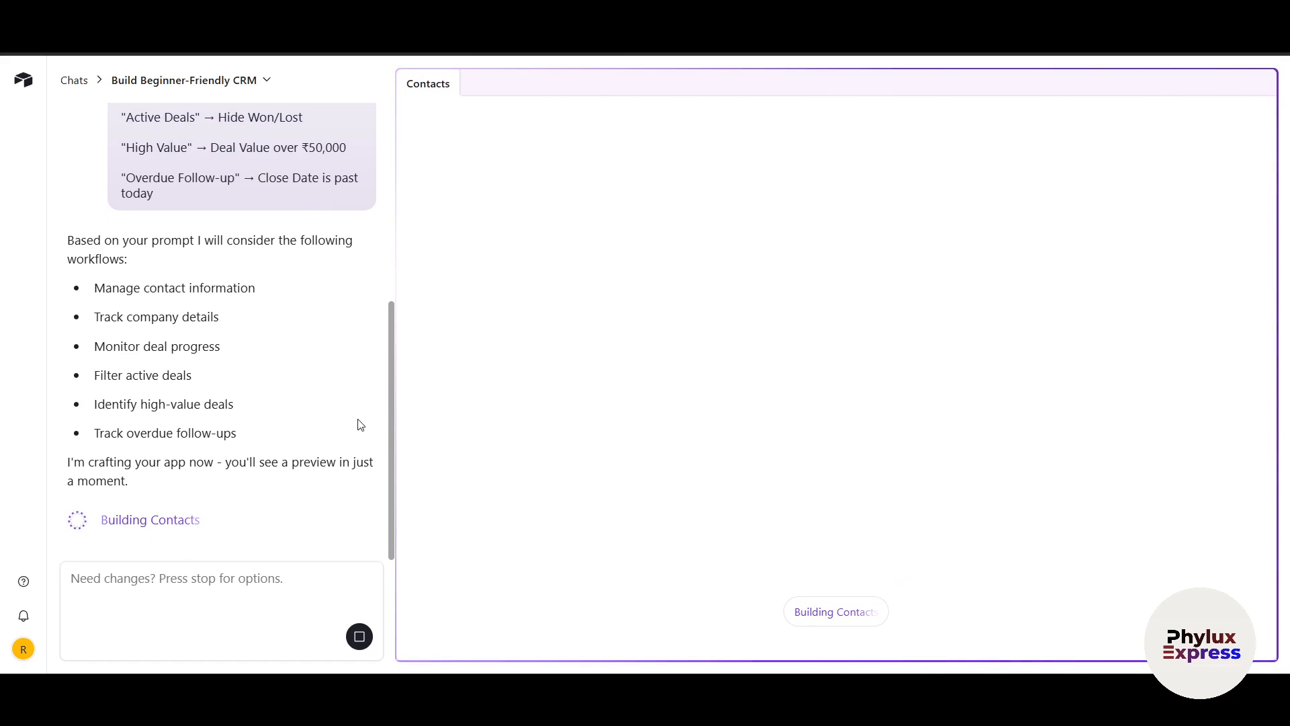
scroll(279, 258, "up", 5)
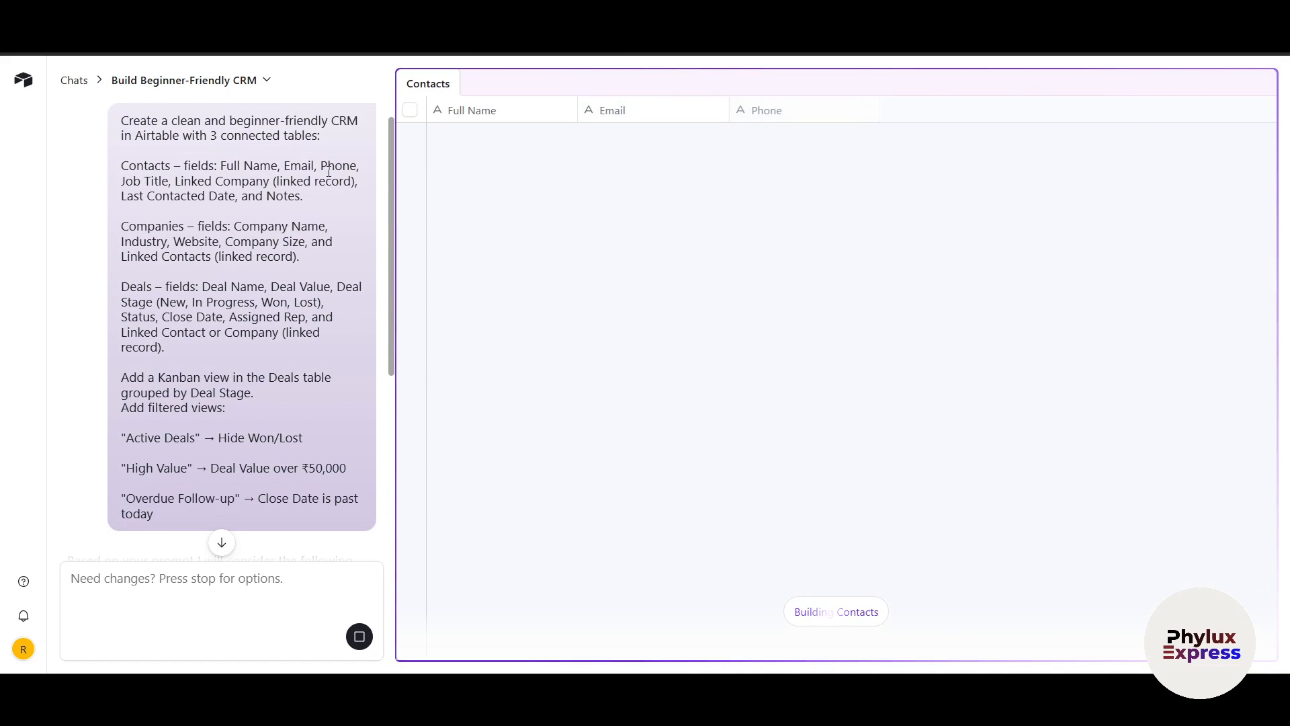
double_click(132, 193)
left_click(185, 189)
left_click_drag(185, 188, 339, 191)
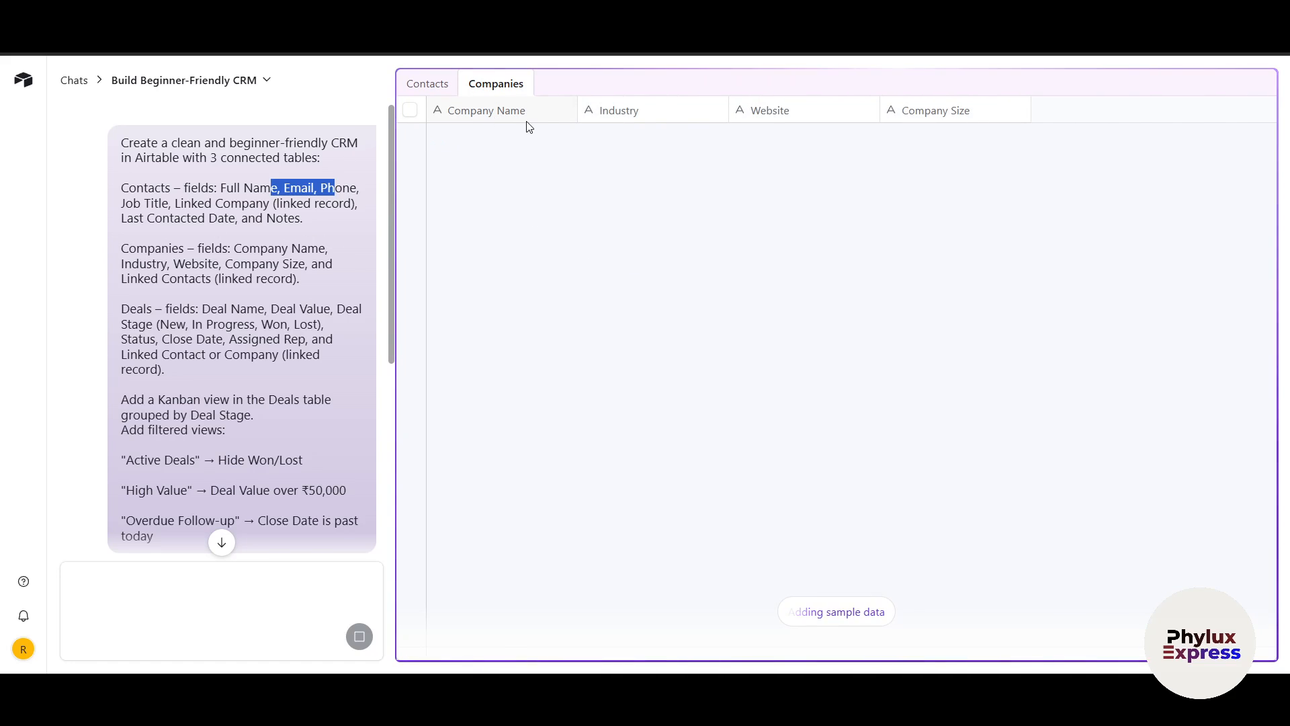
left_click(238, 250)
triple_click(239, 249)
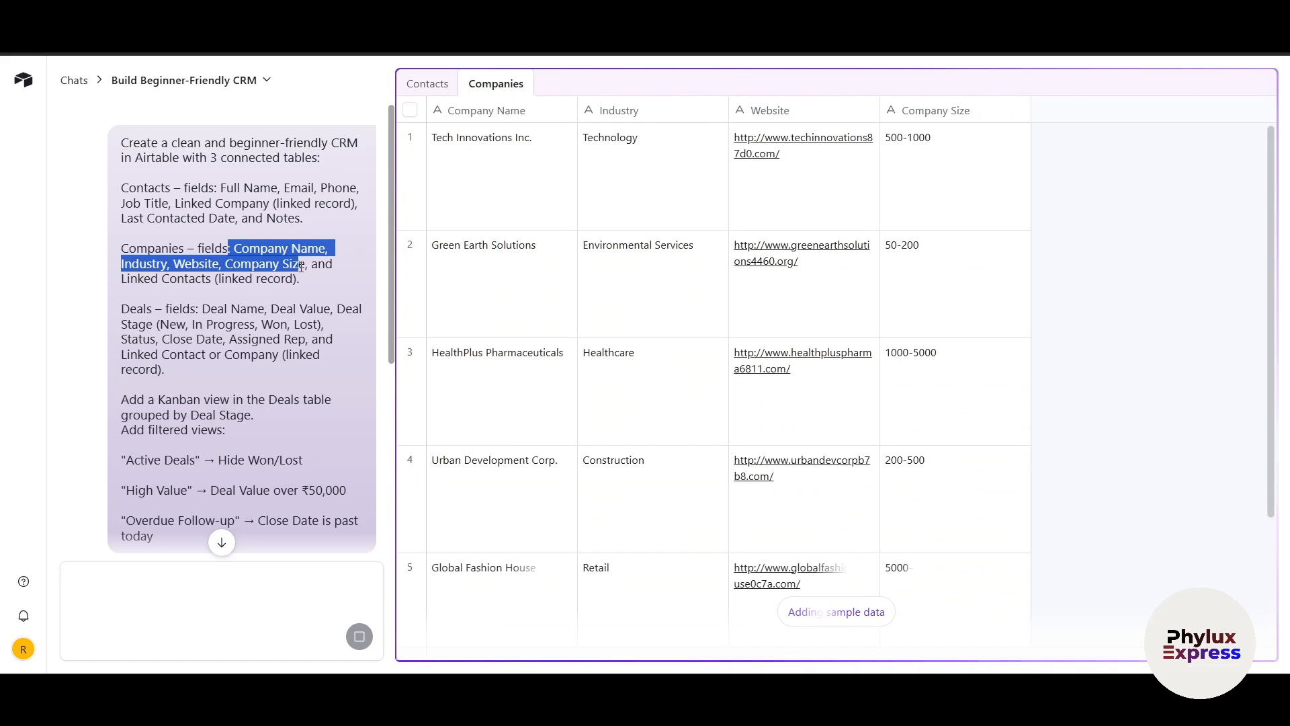
left_click(227, 295)
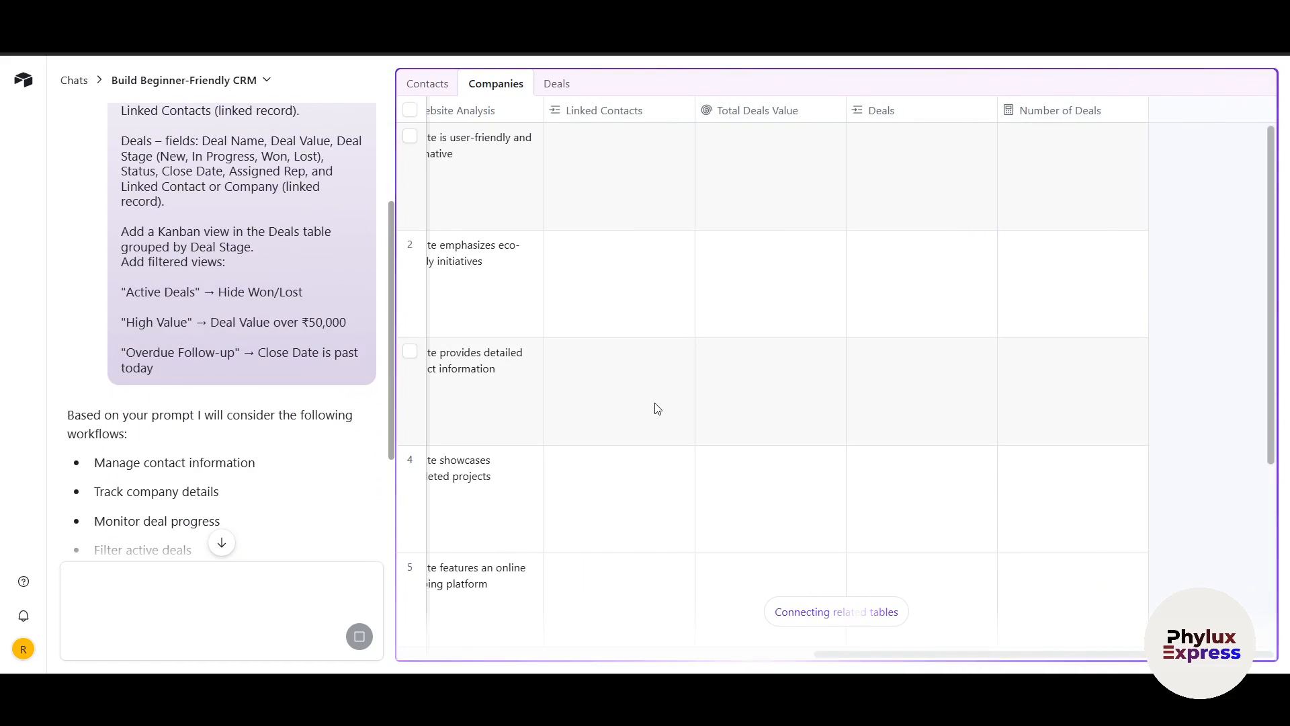
scroll(249, 318, "up", 2)
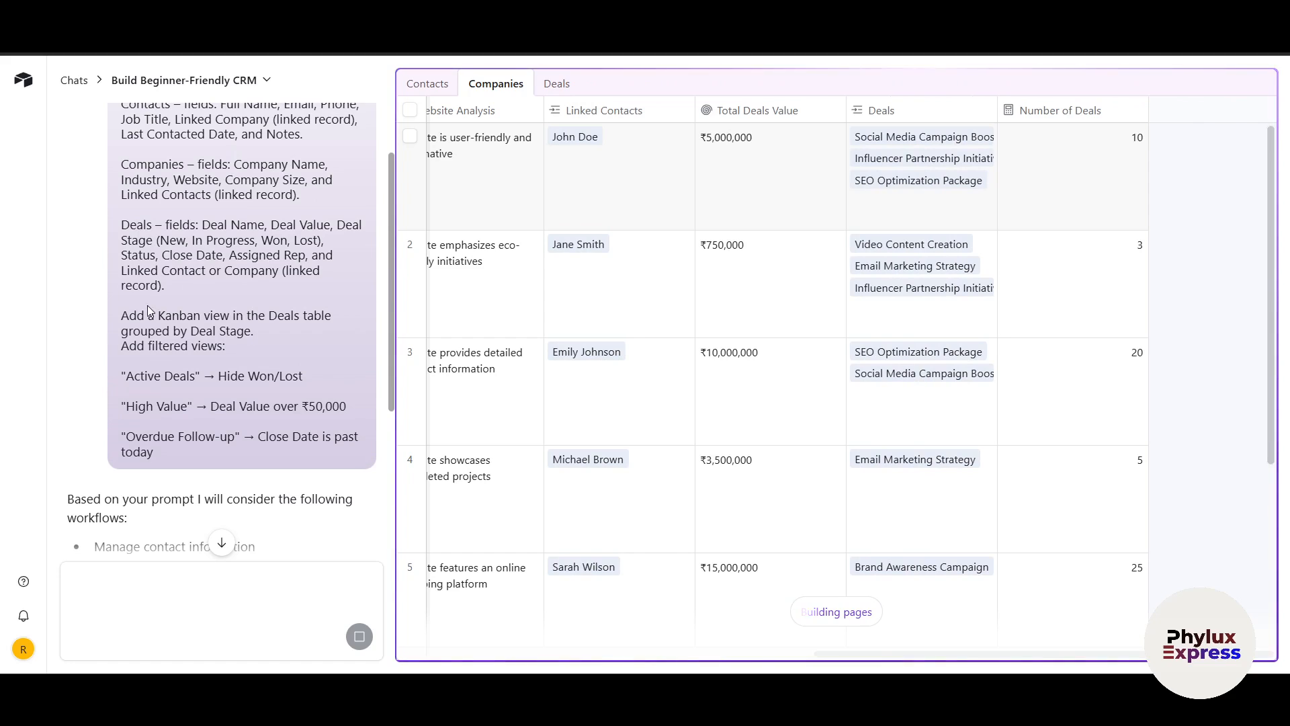
left_click_drag(129, 315, 220, 315)
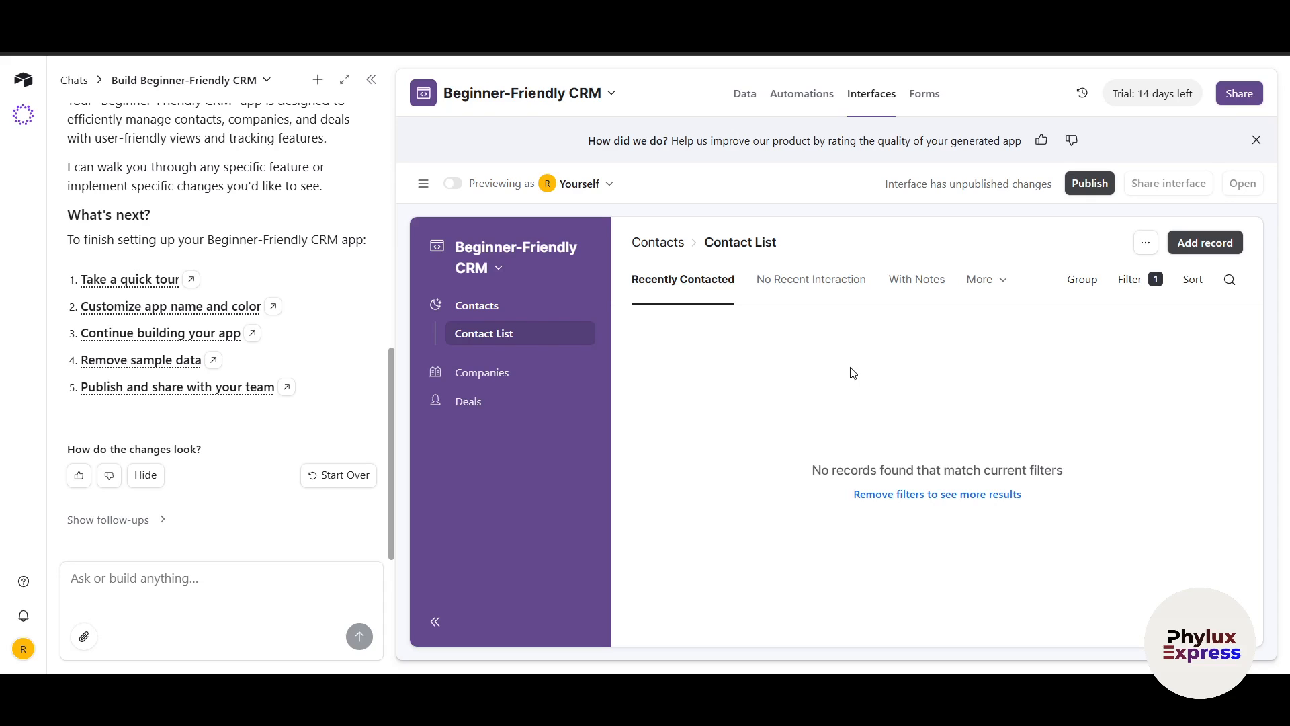
Preview the Contact List as an end user and open its Add record form
scroll(308, 379, "up", 3)
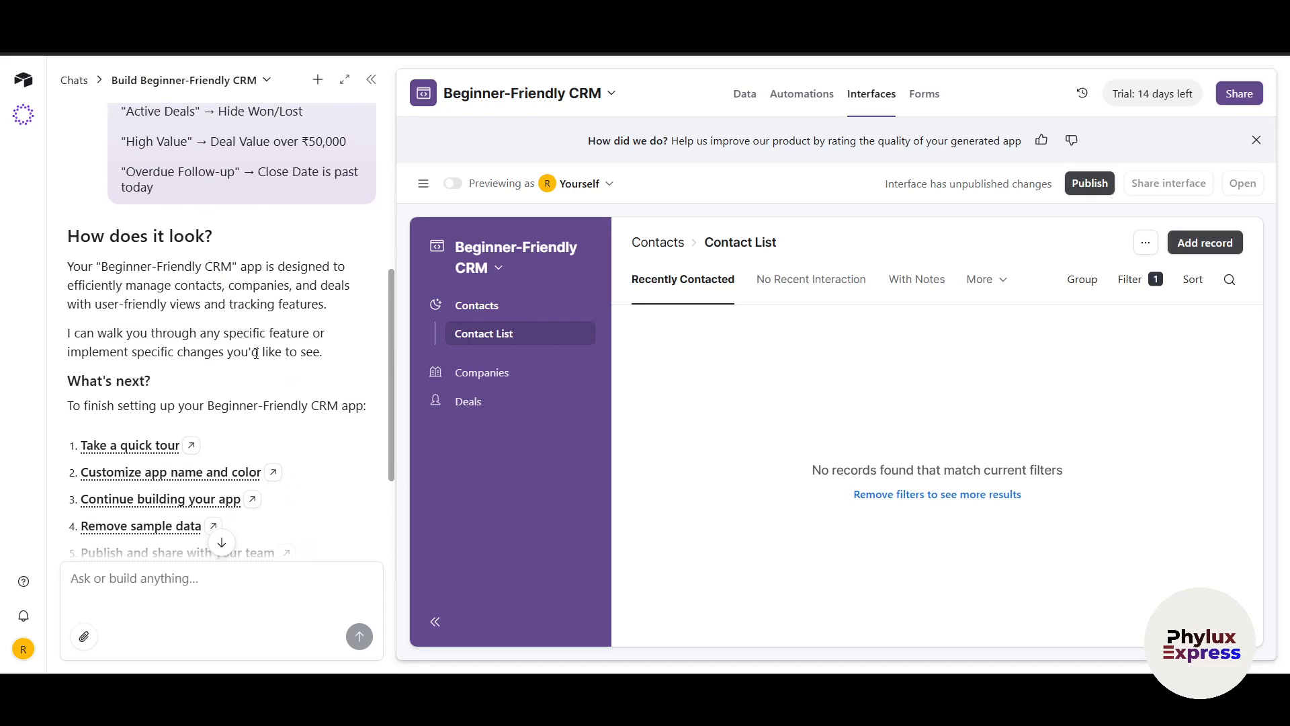
scroll(282, 264, "down", 1)
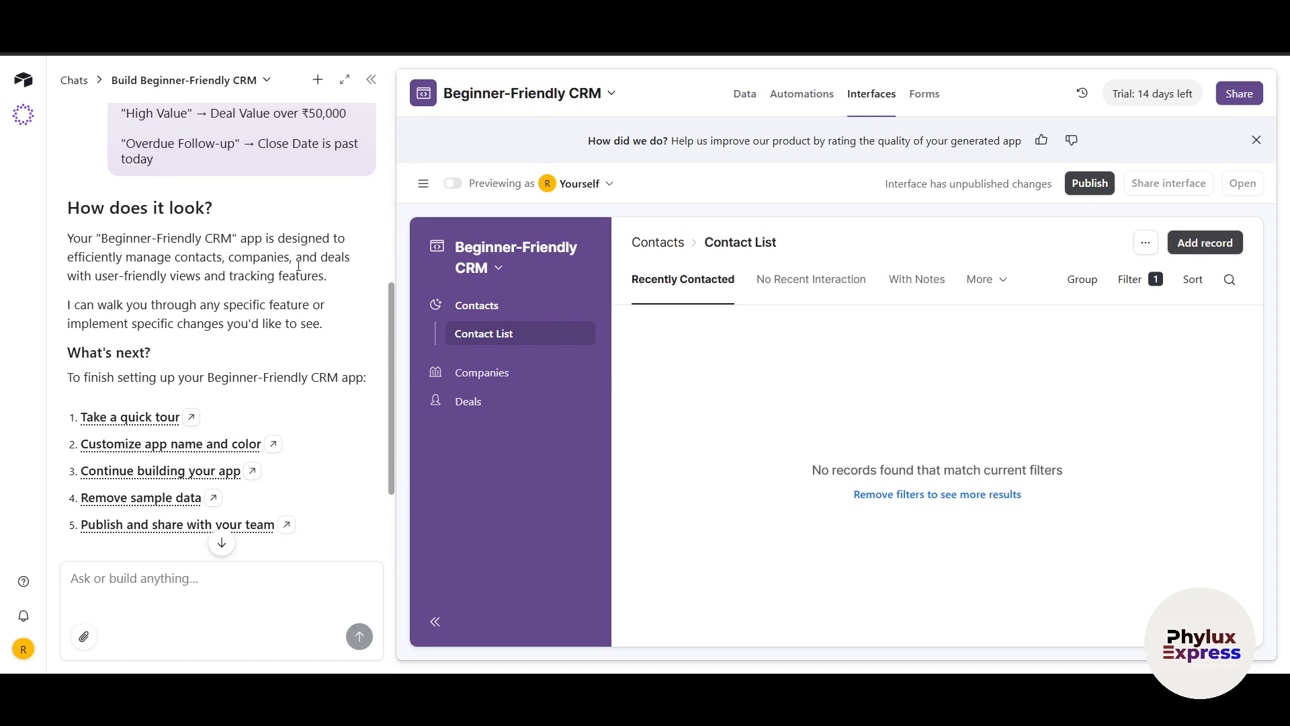
left_click_drag(101, 257, 245, 299)
left_click(914, 461)
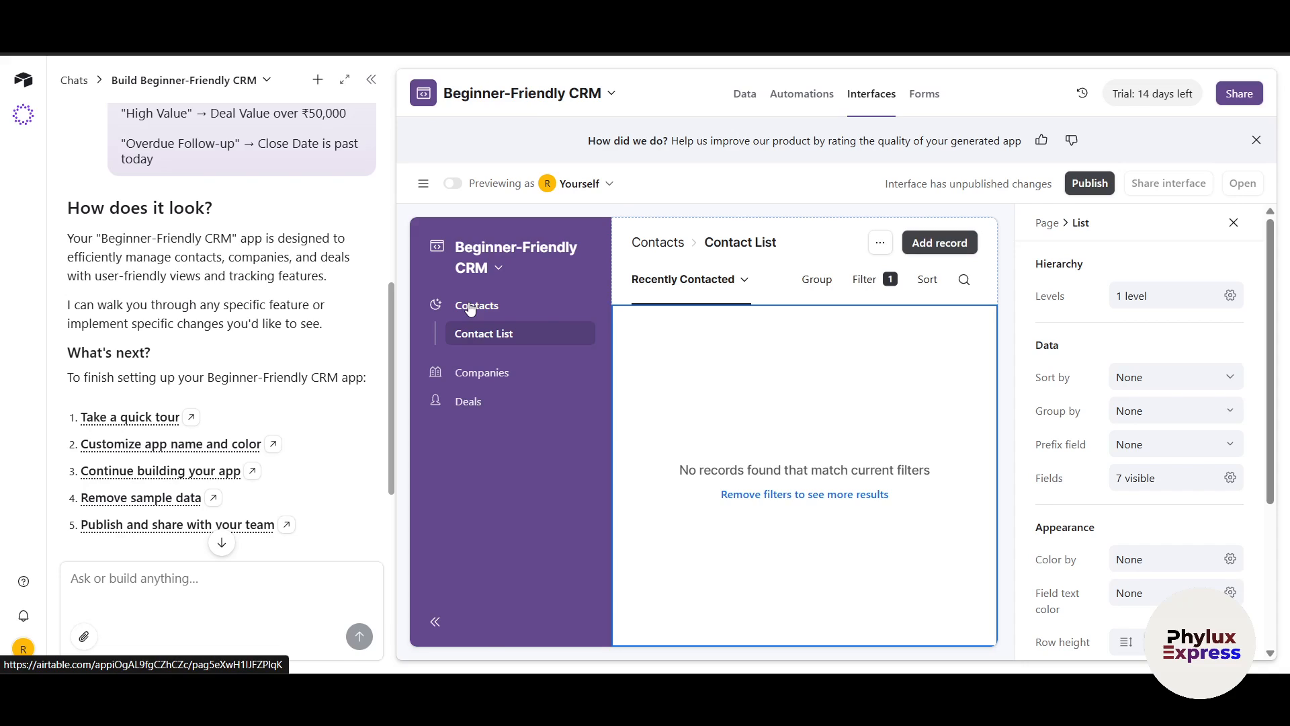
left_click(453, 185)
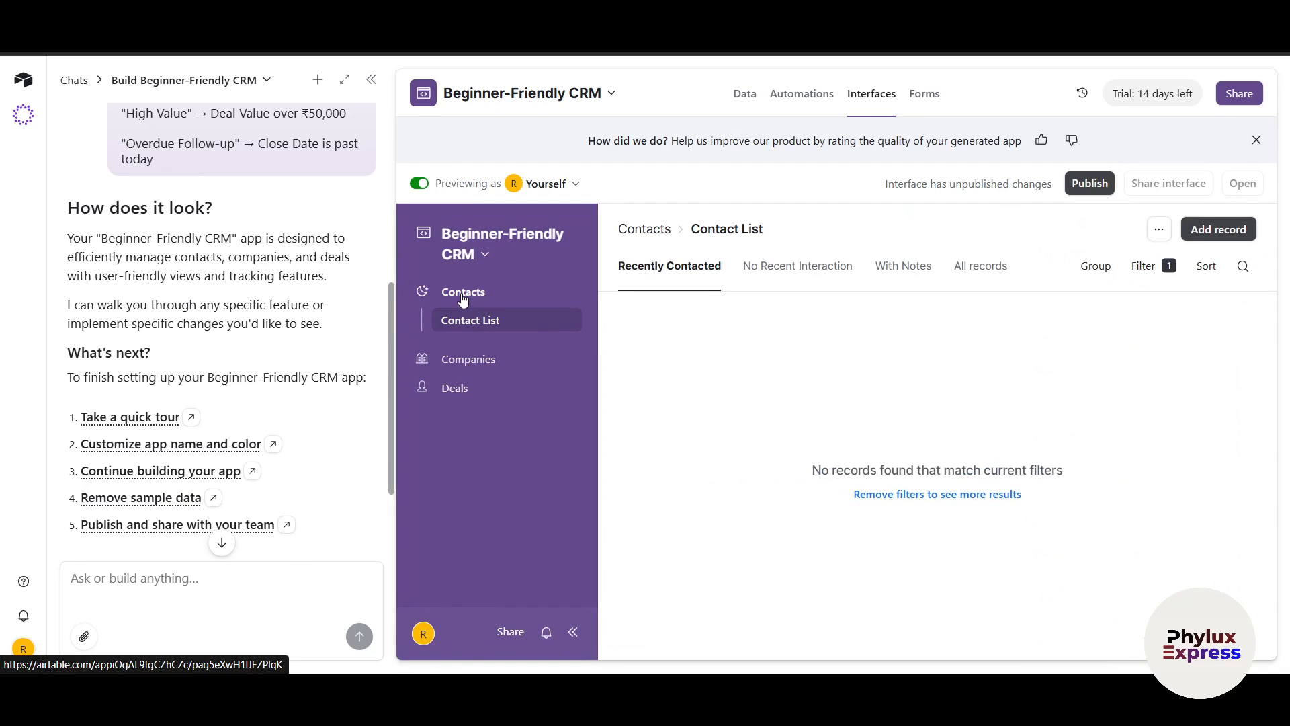
left_click(1219, 230)
left_click(626, 436)
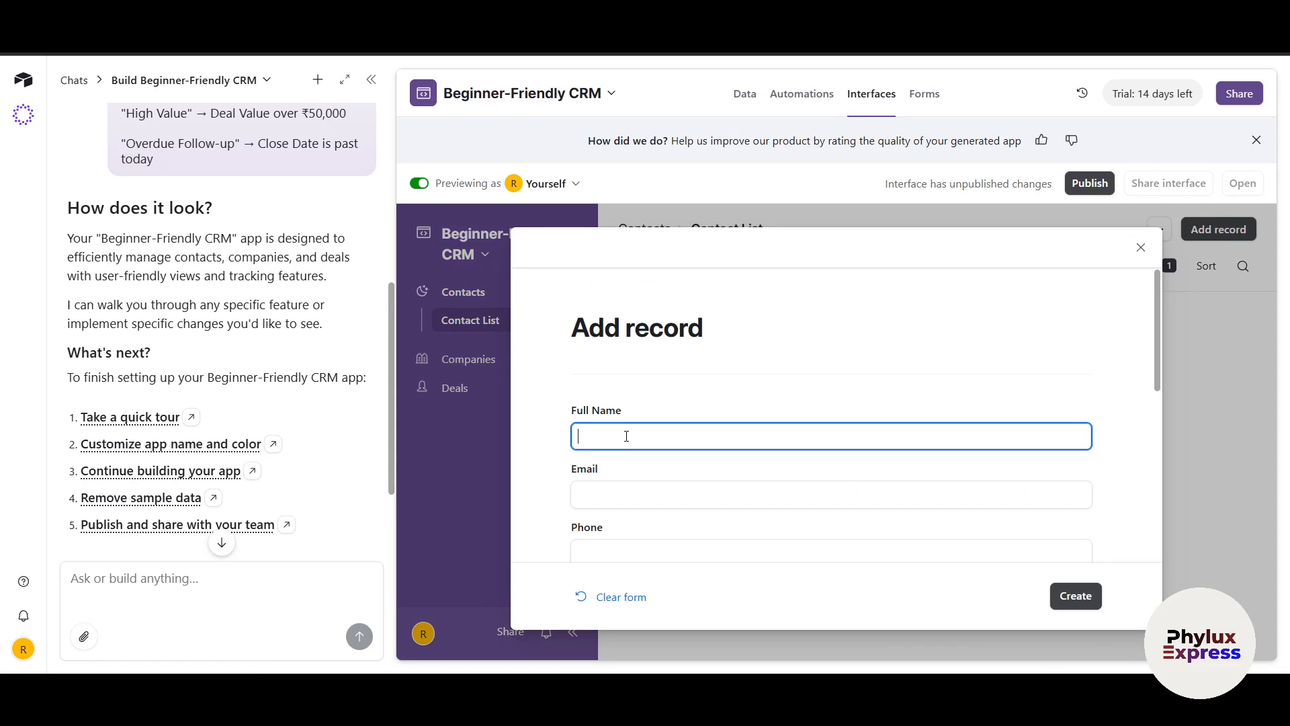
key("Tab")
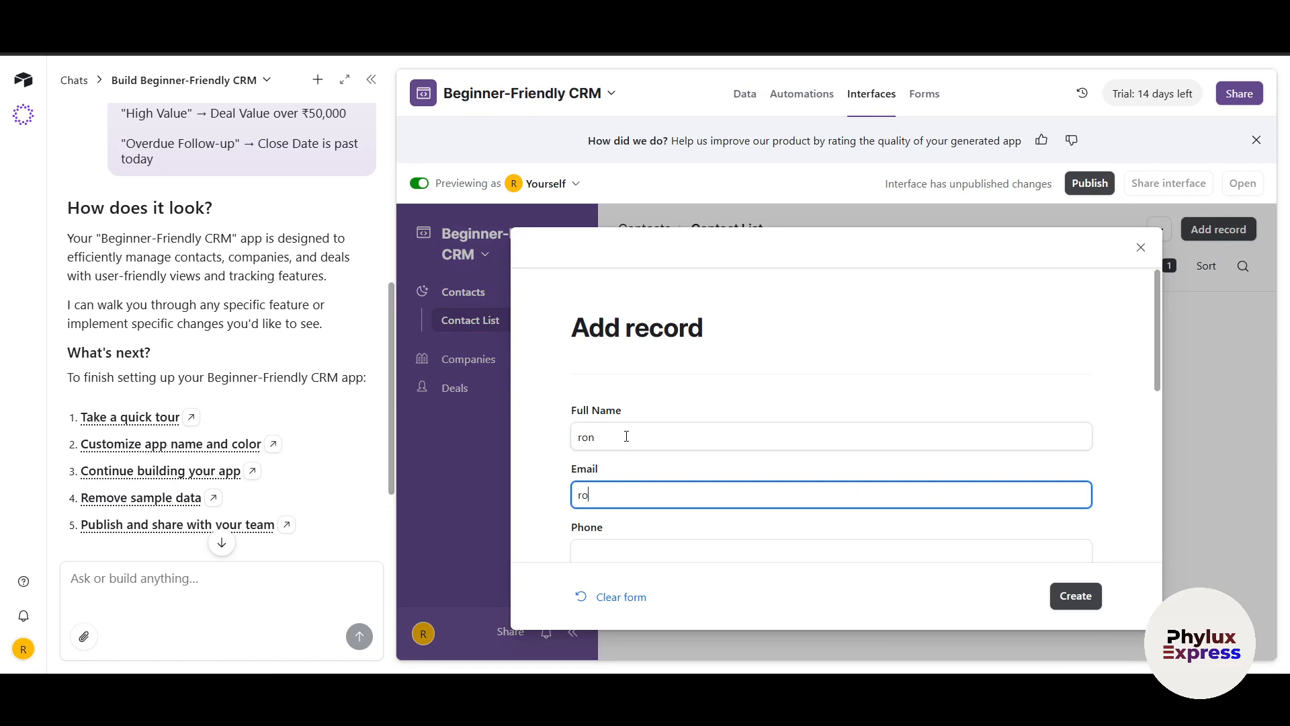
key("Tab")
scroll(629, 450, "down", 3)
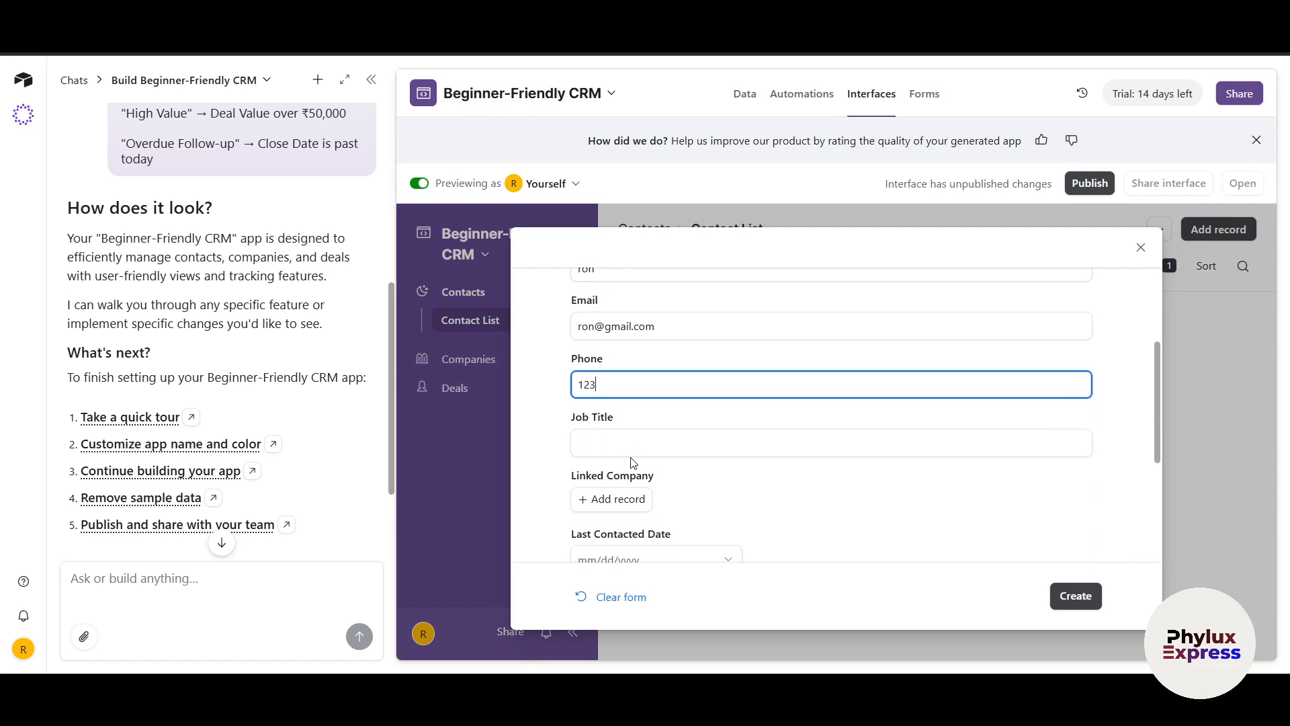
scroll(628, 456, "down", 2)
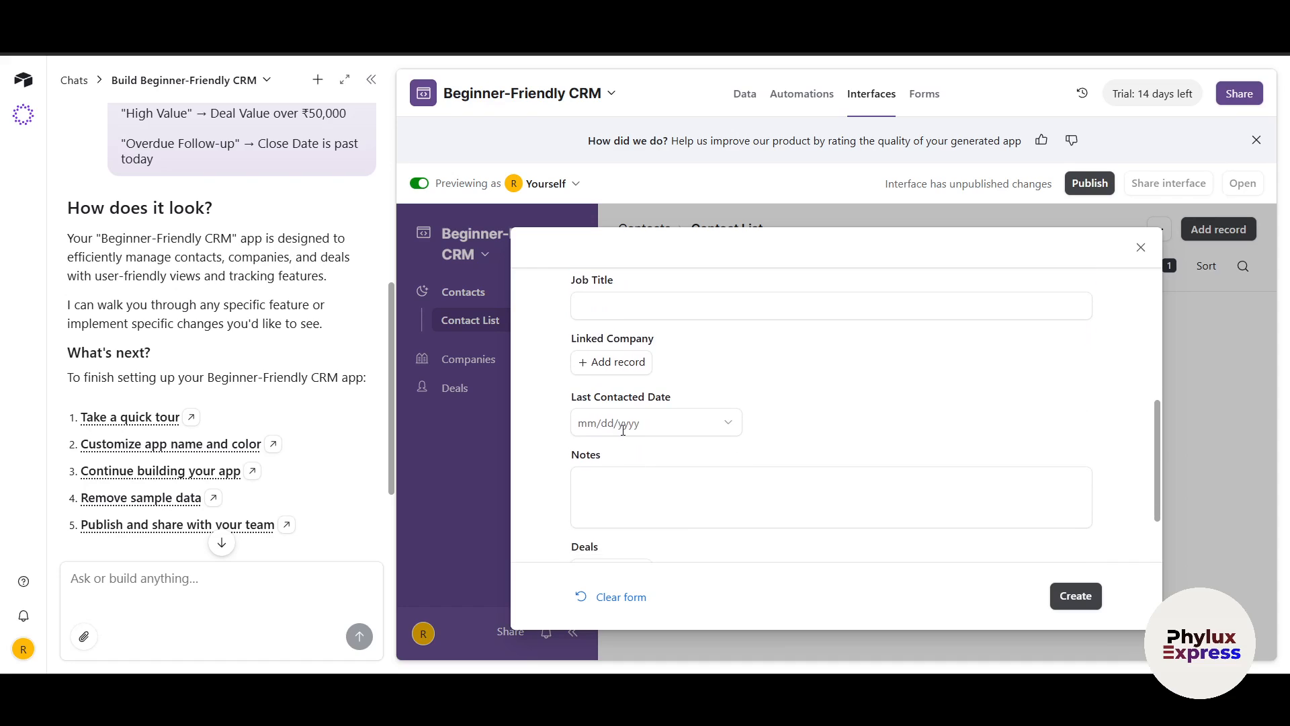
left_click(619, 366)
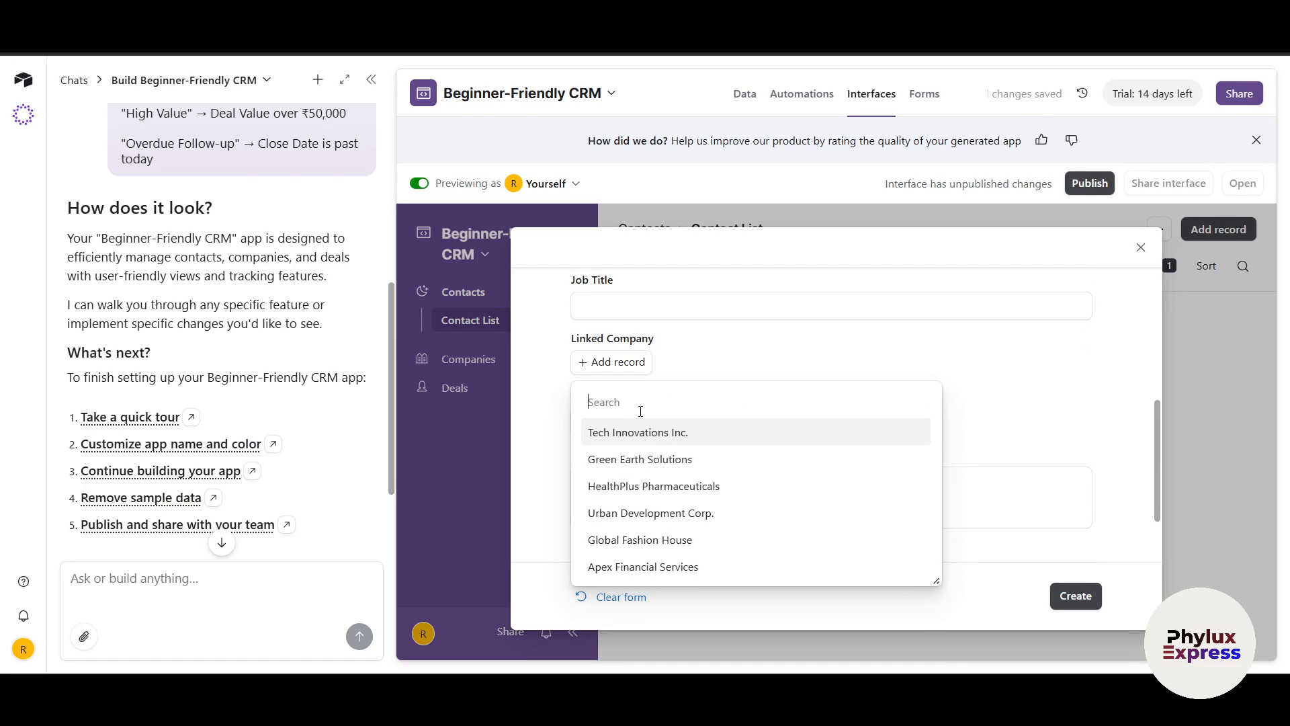
type("phylux")
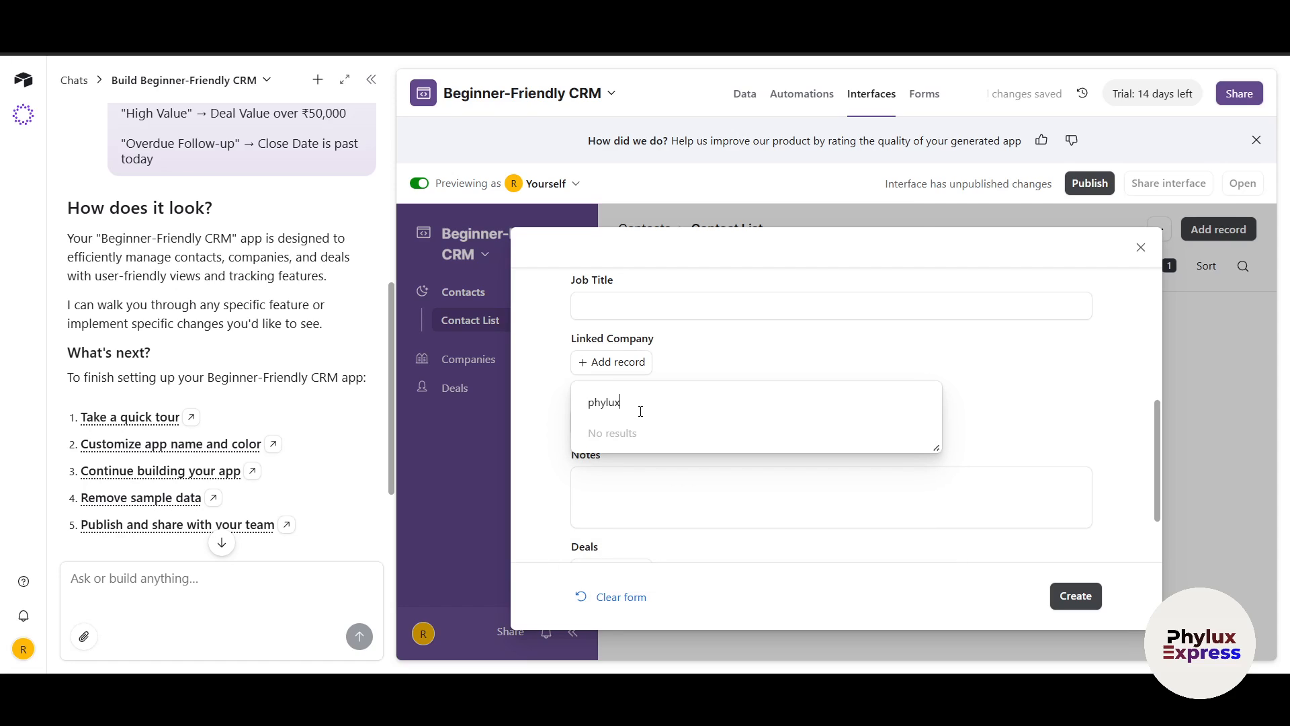
key("BackSpace")
key("BackSpace")
key("BackSpace")
key("BackSpace")
key("BackSpace")
key("BackSpace")
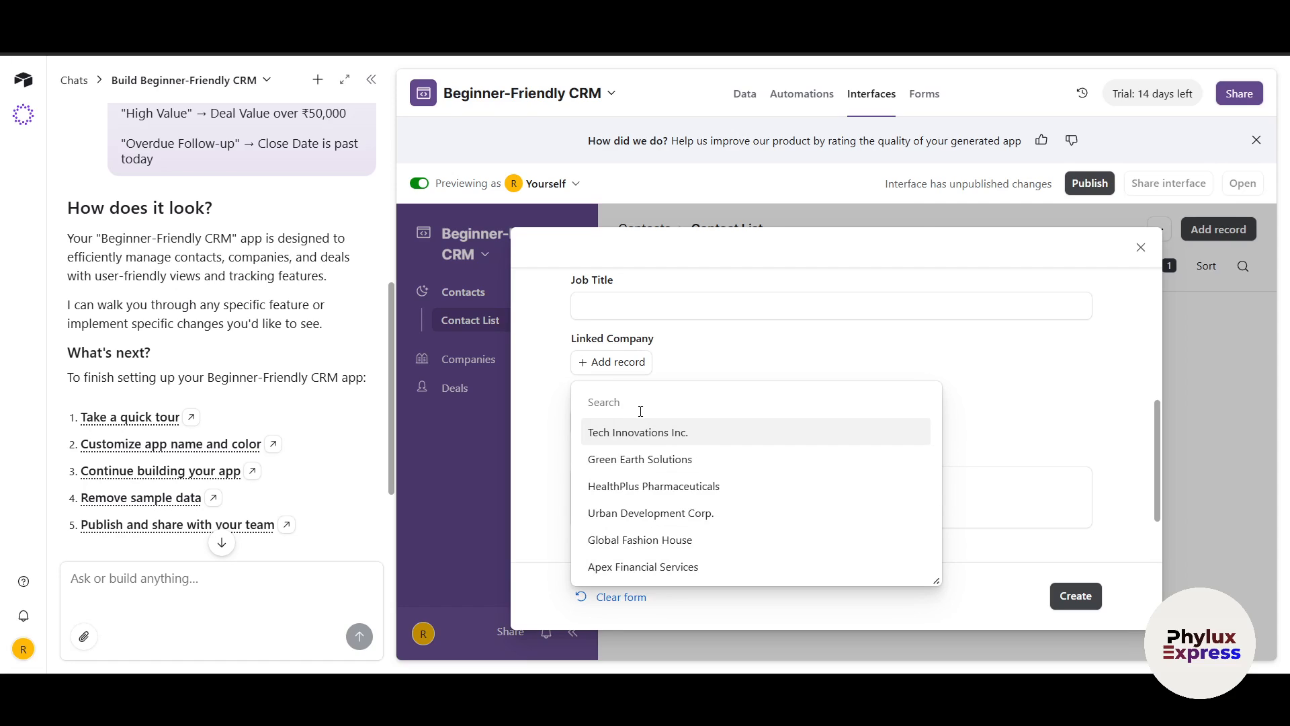
left_click(638, 433)
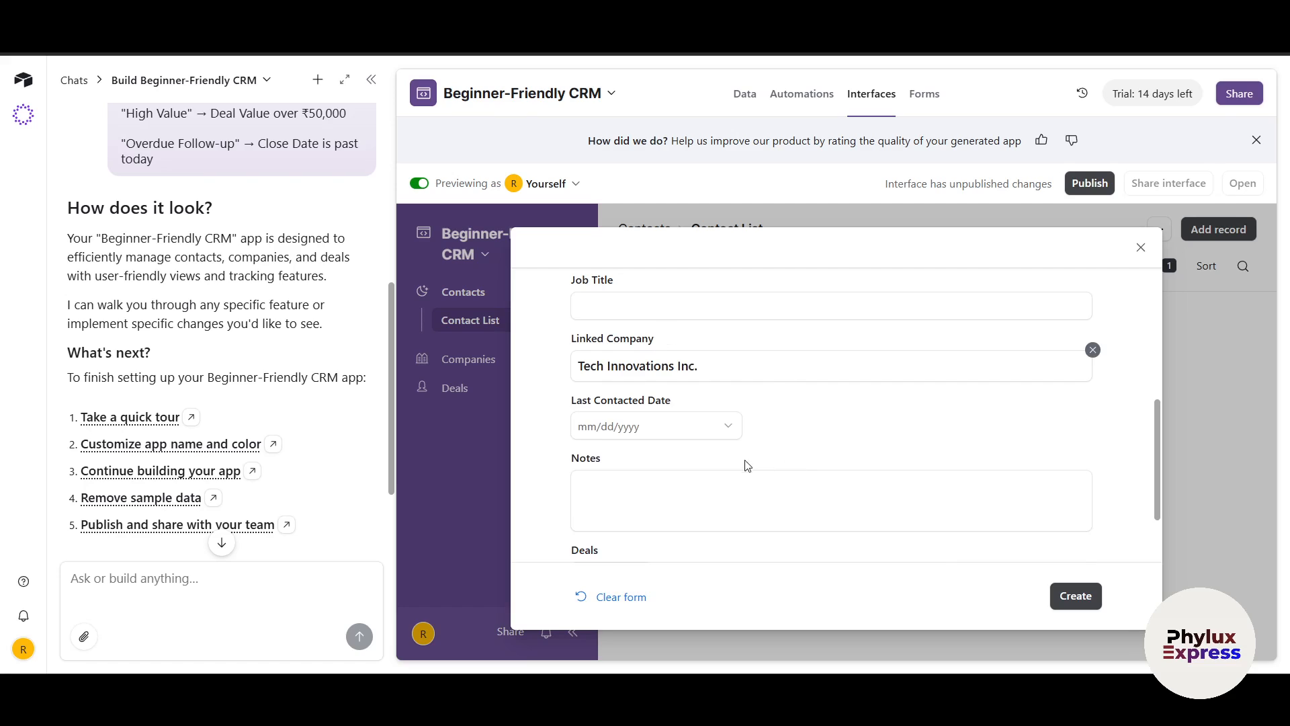
scroll(941, 537, "down", 1)
left_click(1063, 597)
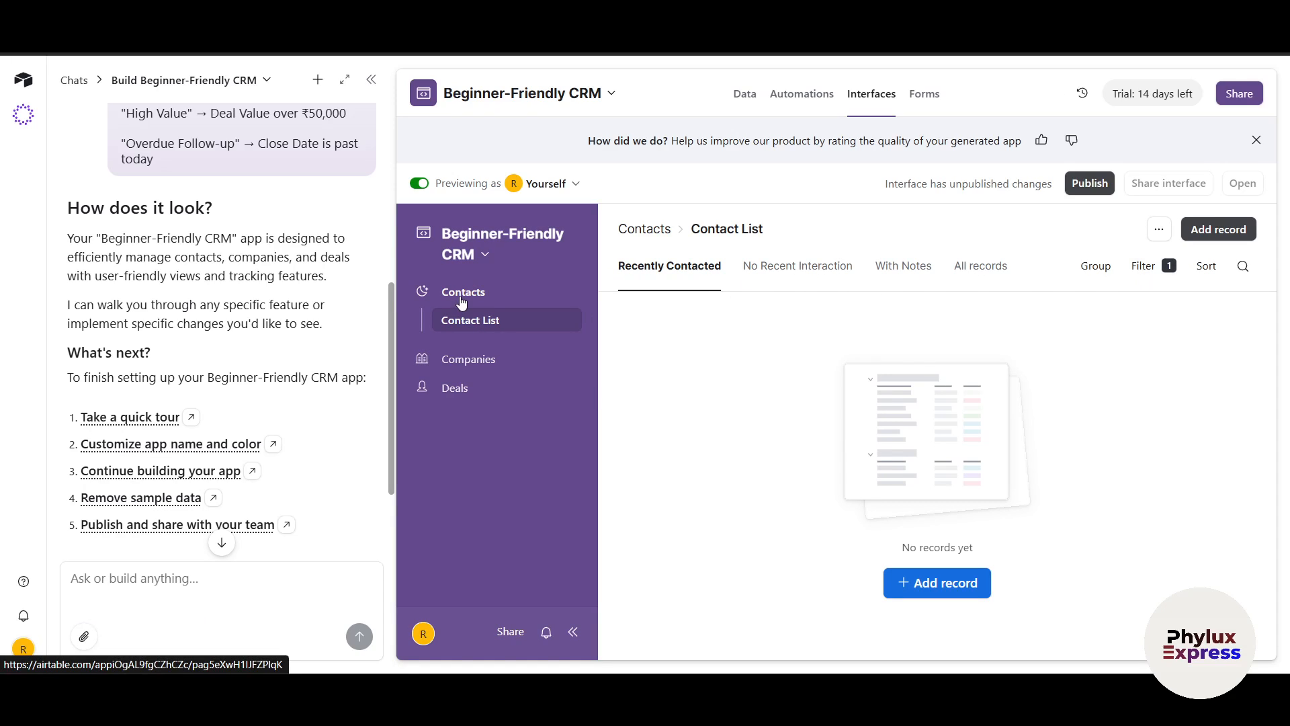
Open the Companies page, check its Linked Contacts column, and view the list's extra options
left_click(463, 363)
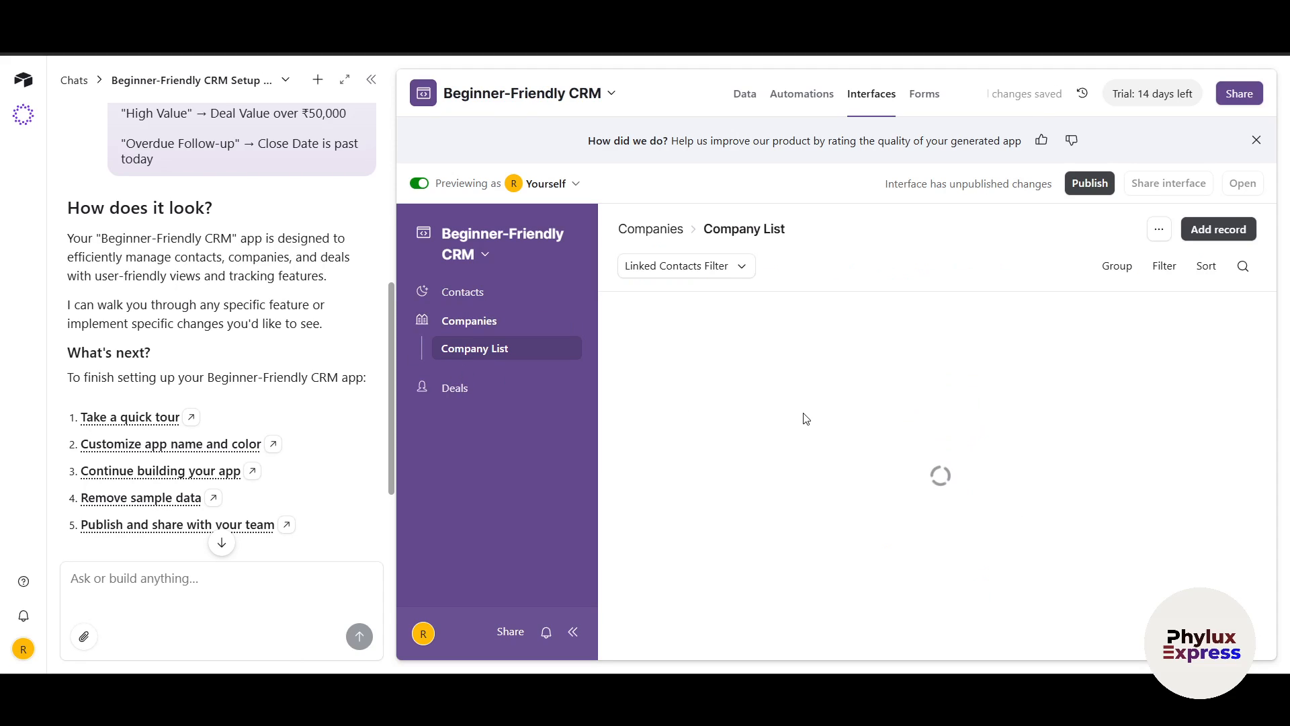
scroll(878, 441, "right", 3)
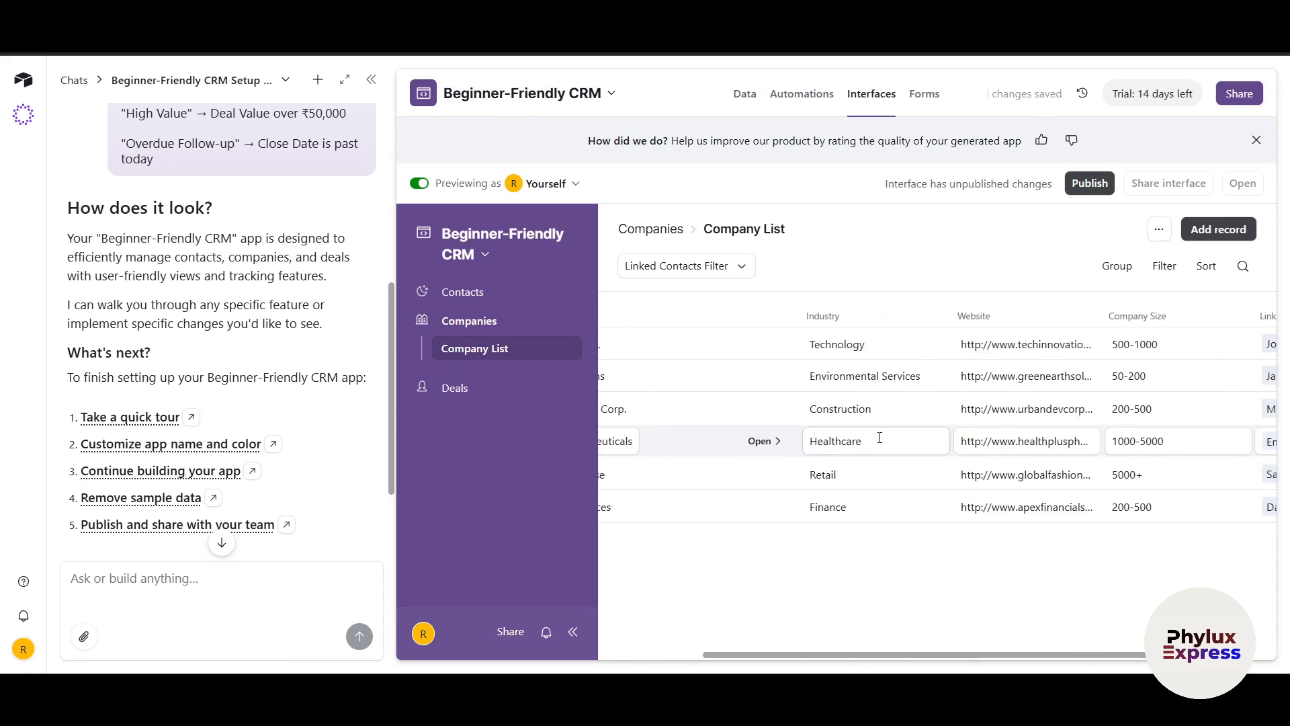
scroll(880, 438, "right", 2)
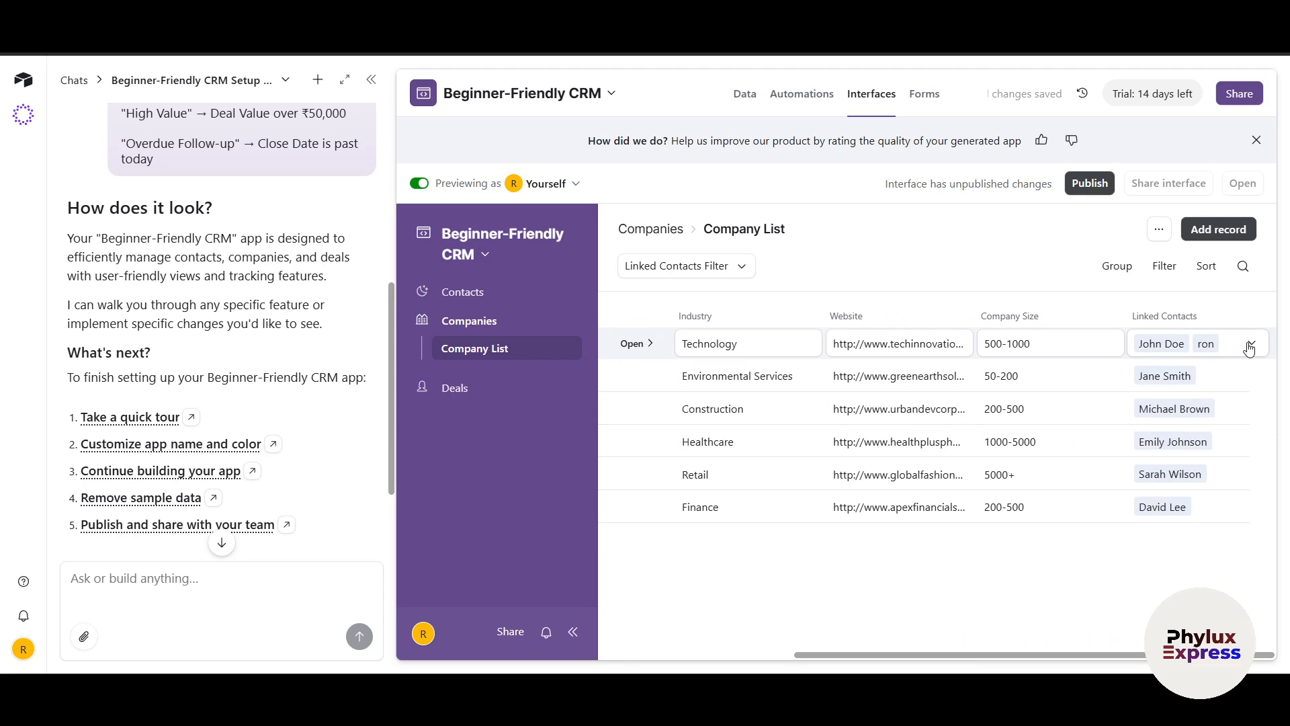
left_click(1158, 230)
left_click(1065, 220)
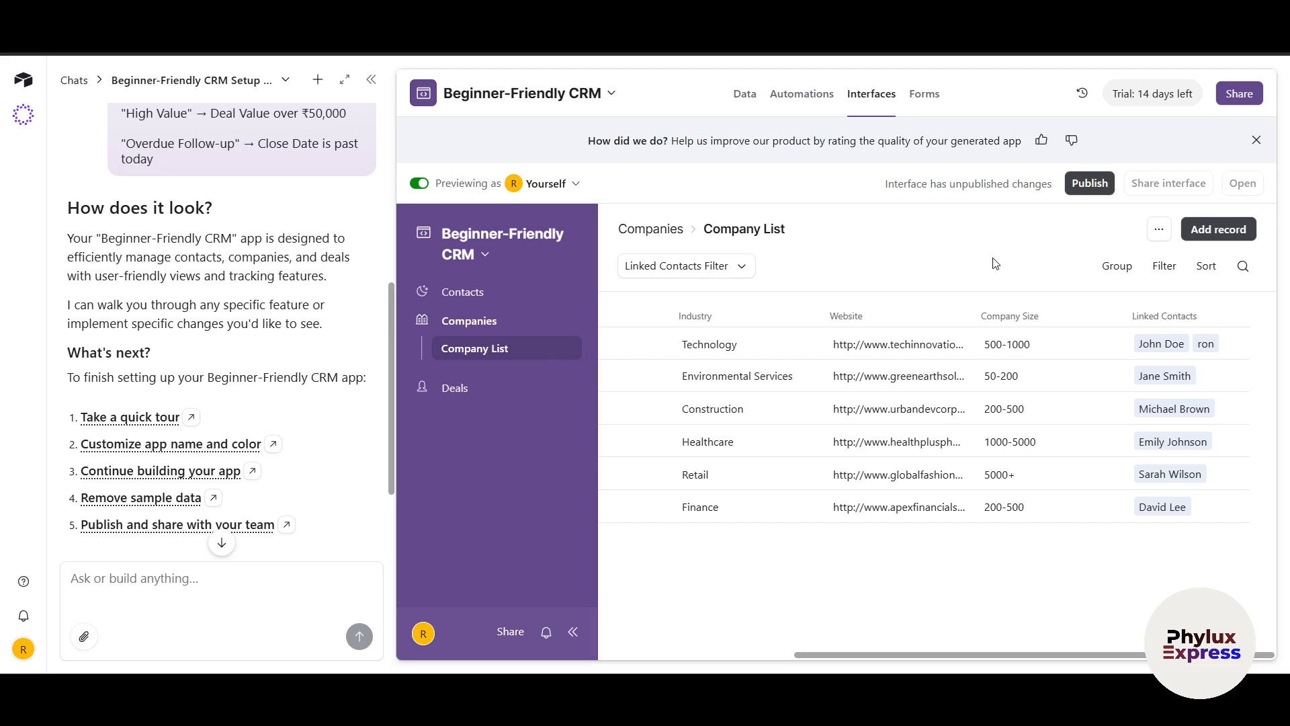
left_click(828, 100)
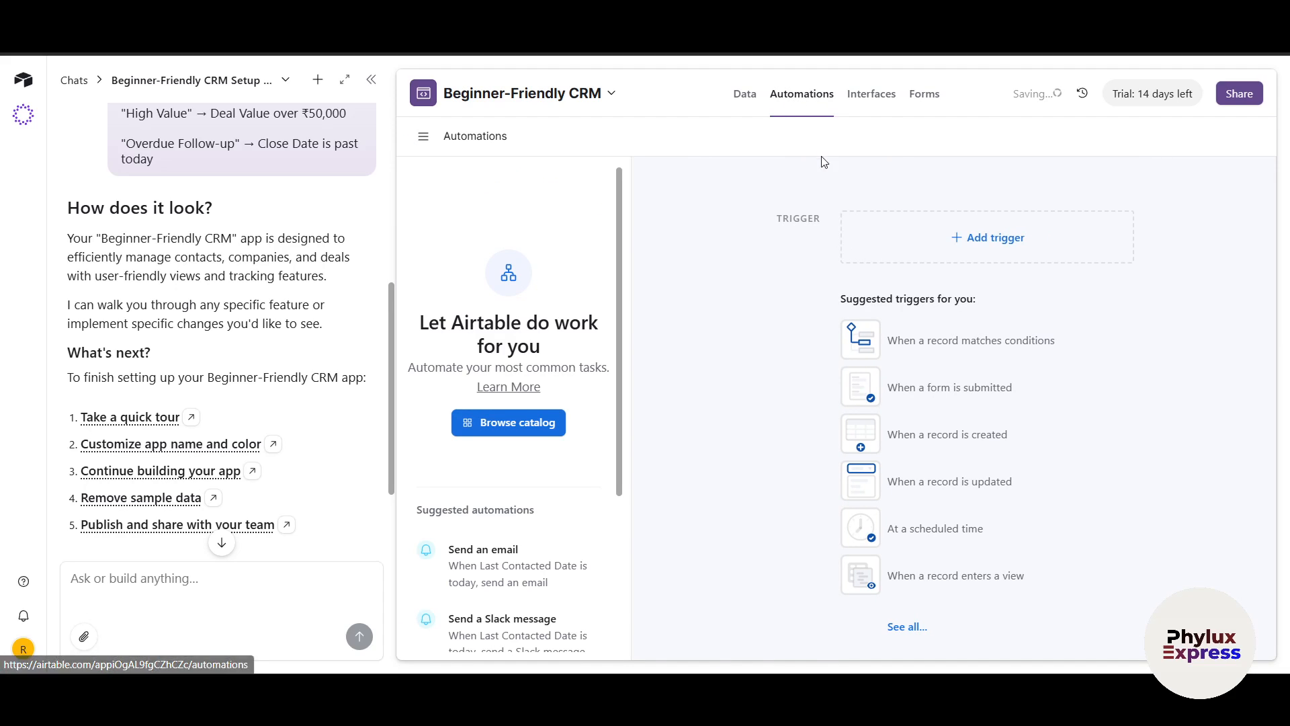
scroll(180, 409, "down", 3)
scroll(180, 408, "up", 6)
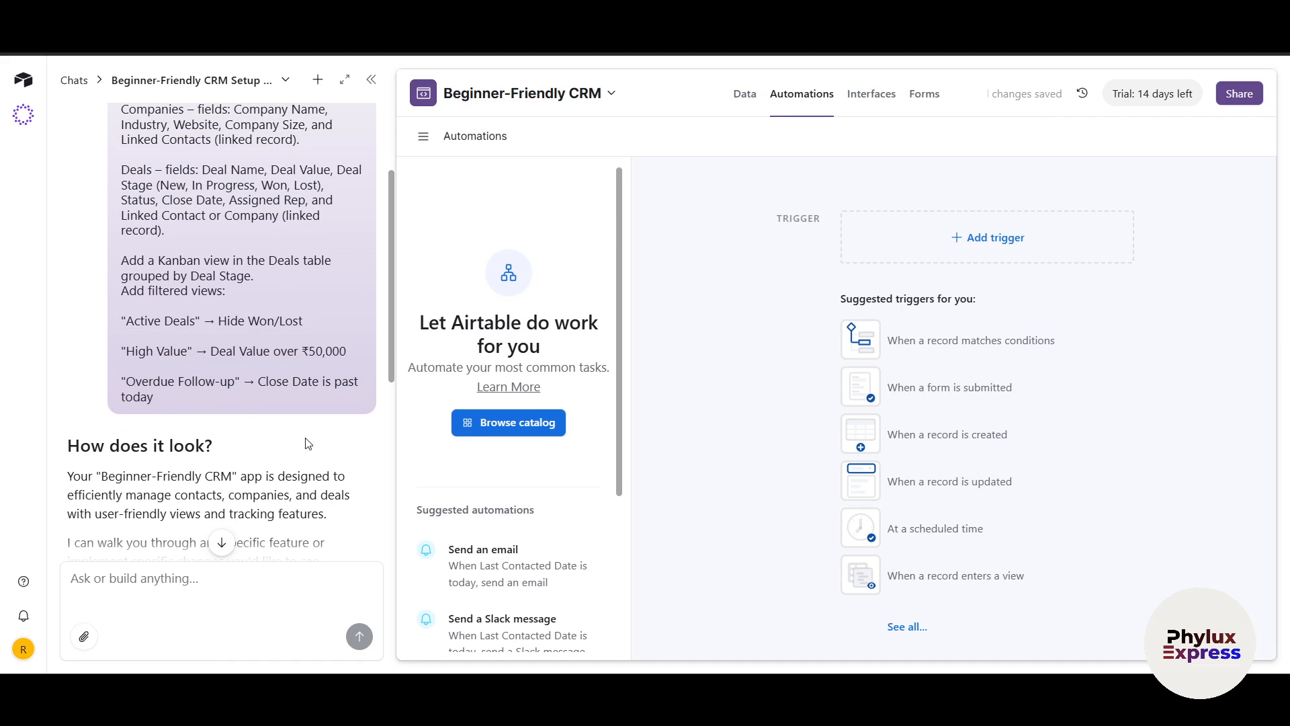
scroll(548, 477, "down", 3)
scroll(547, 478, "up", 3)
left_click(872, 97)
left_click(744, 106)
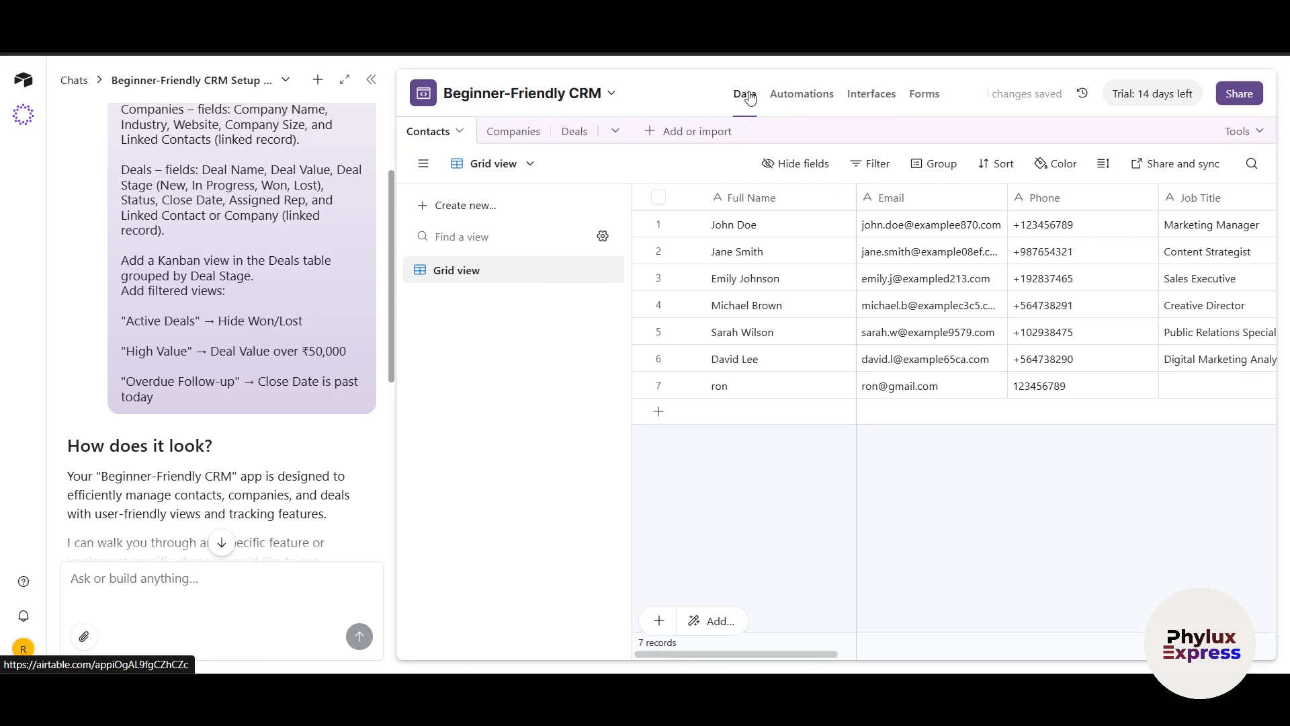
left_click(926, 98)
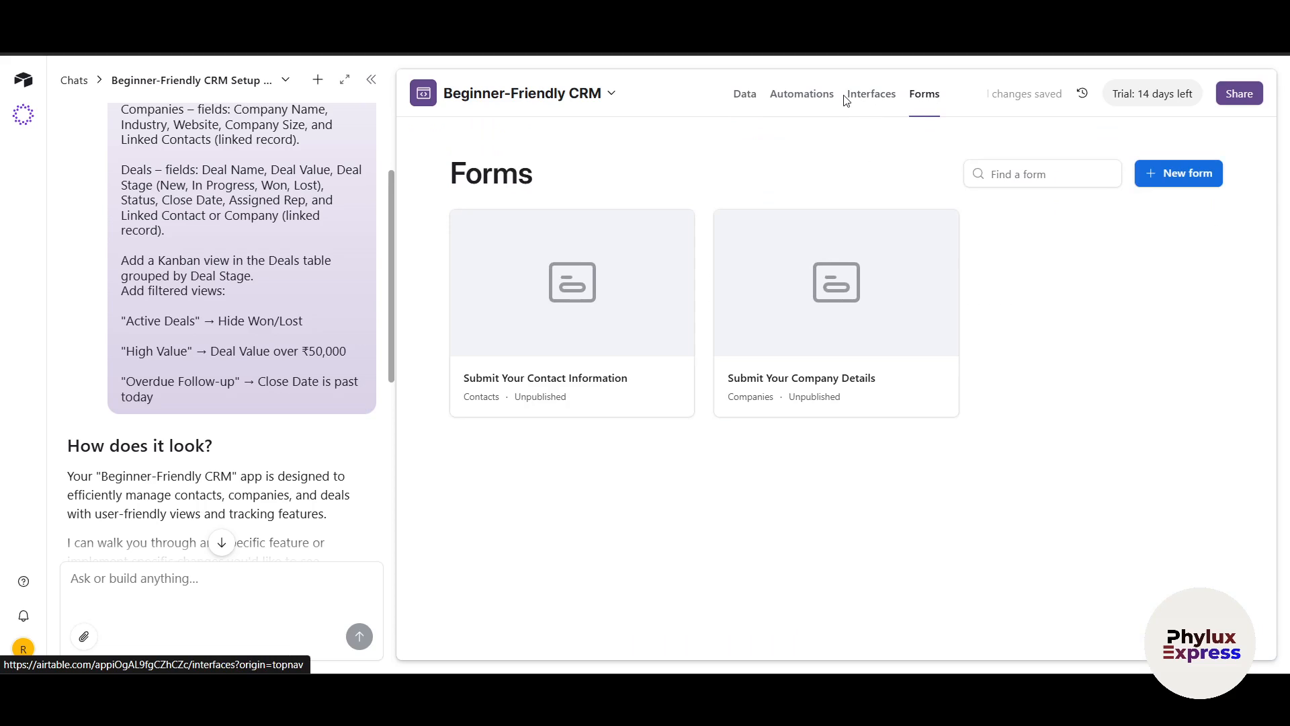
left_click(859, 96)
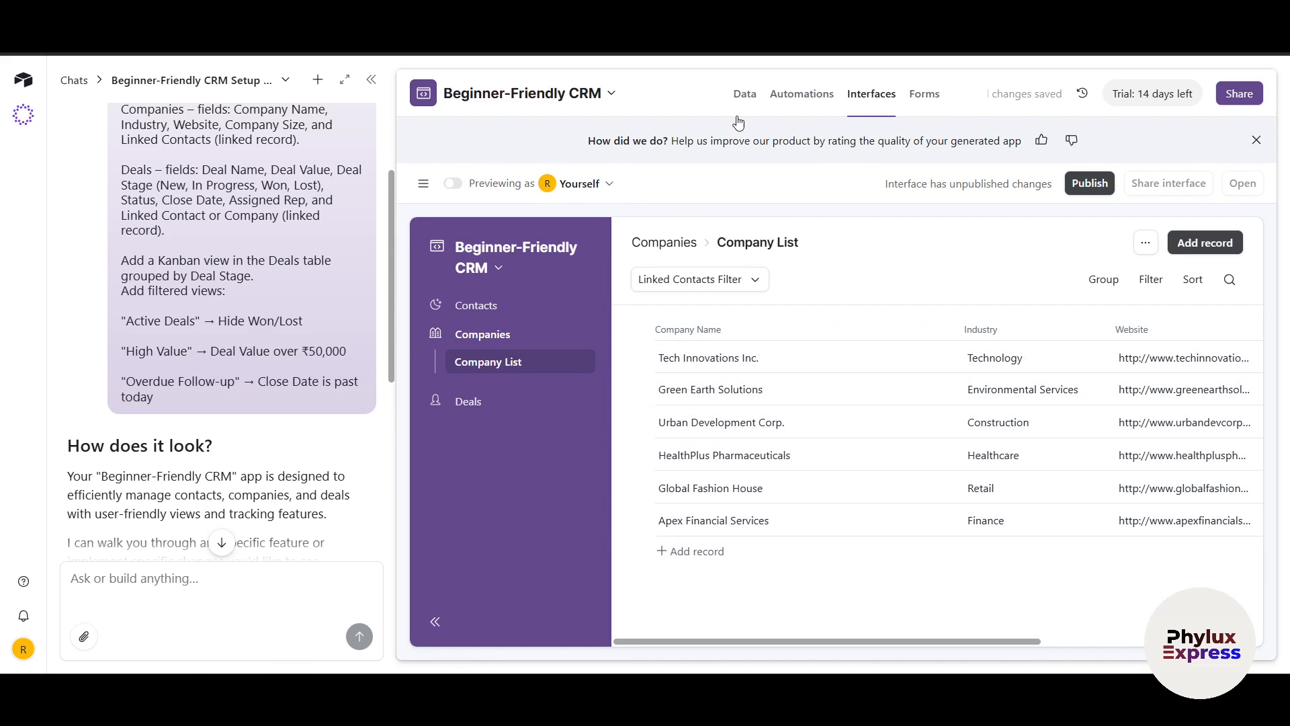
left_click(745, 101)
scroll(873, 336, "right", 10)
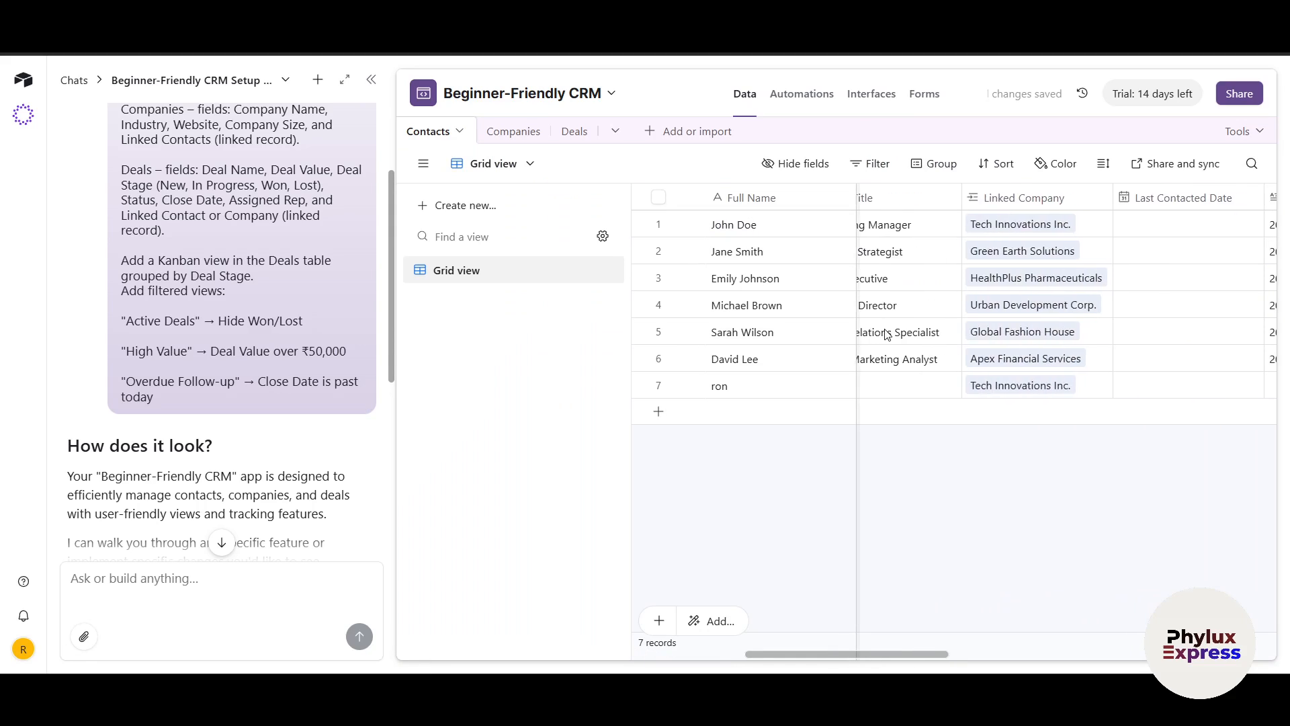
scroll(899, 339, "right", 10)
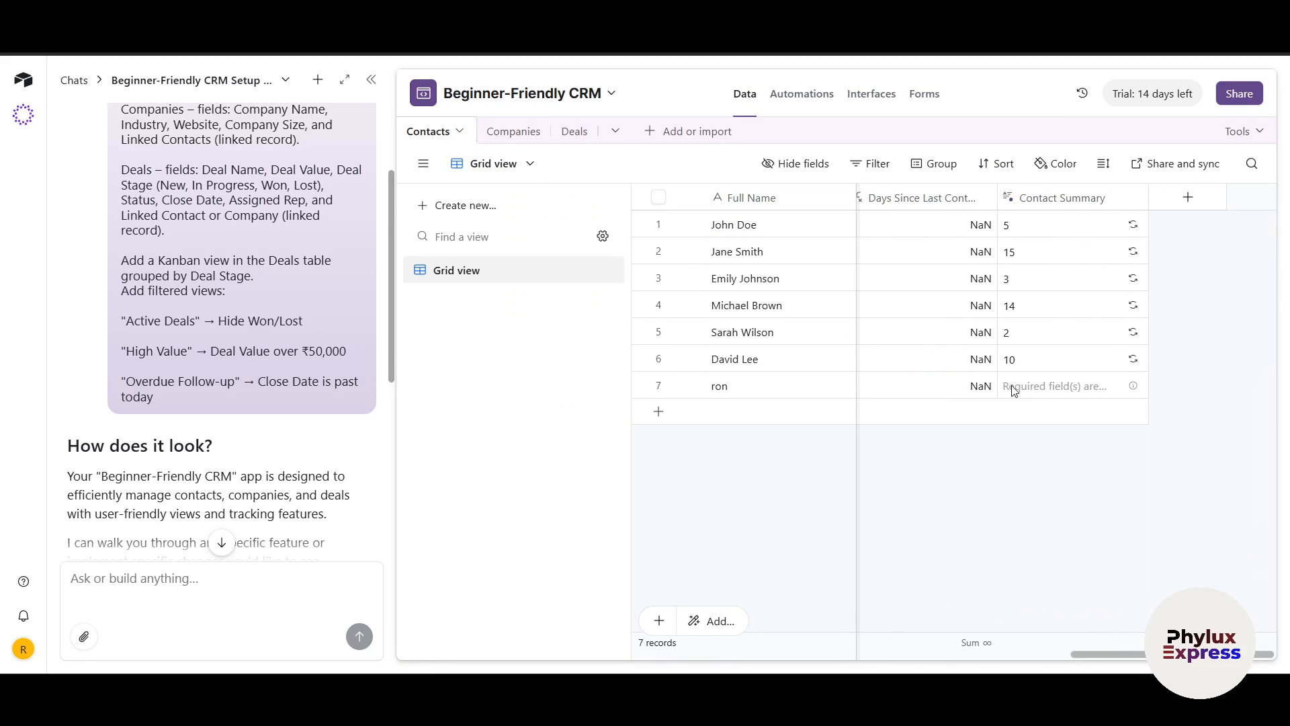
left_click(517, 131)
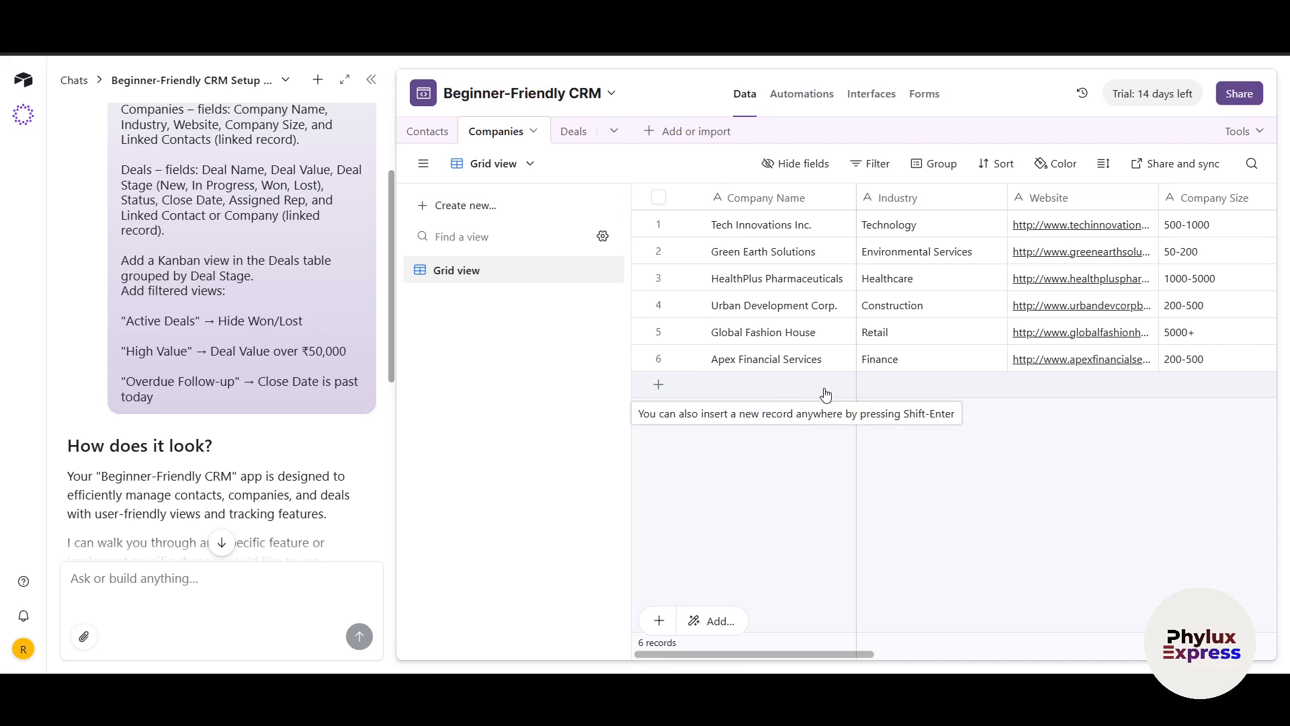
left_click(871, 94)
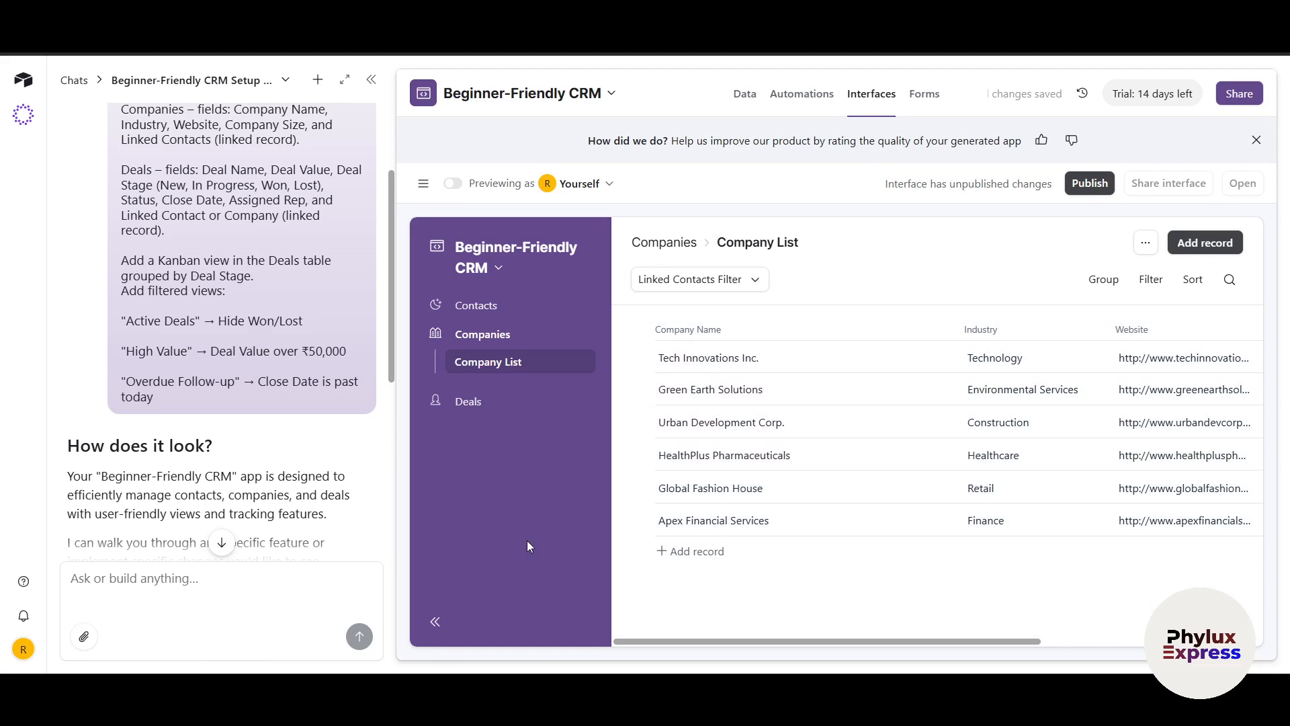
left_click(182, 589)
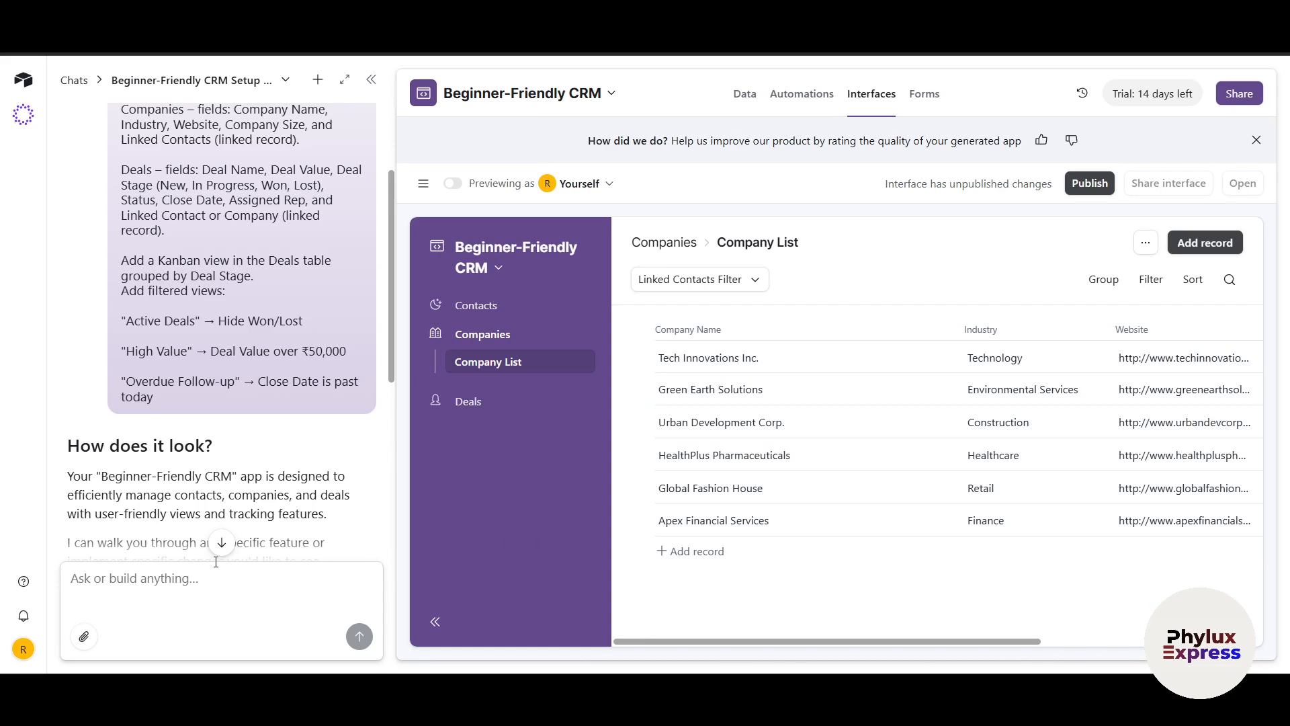
scroll(228, 470, "down", 6)
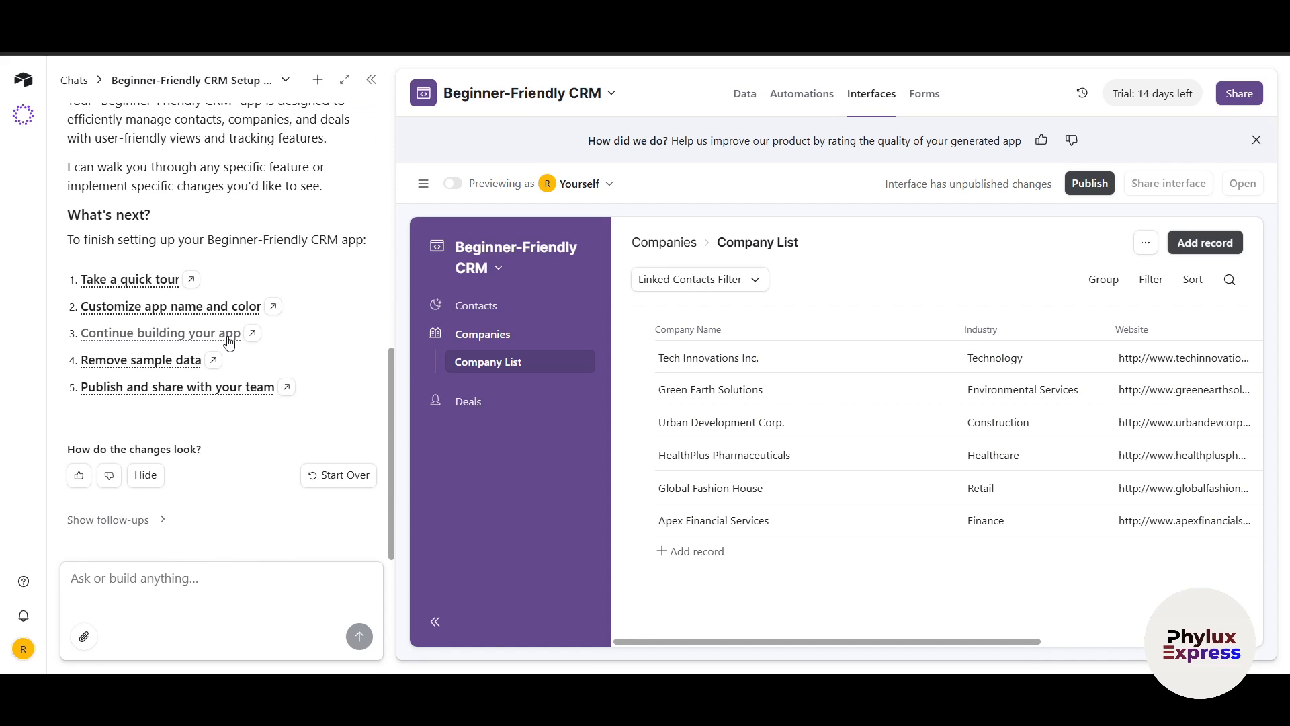
scroll(274, 200, "up", 8)
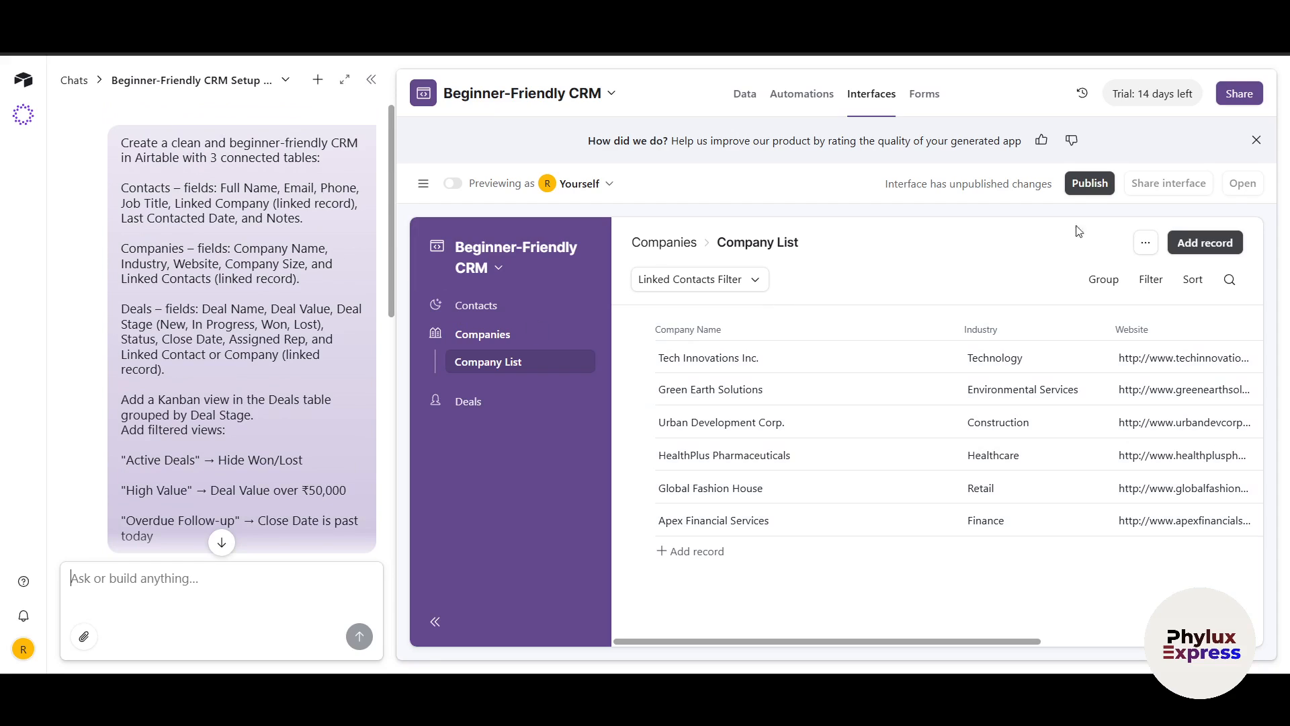
Turn on Share to web for the base and open the public link in a new tab
left_click(1235, 95)
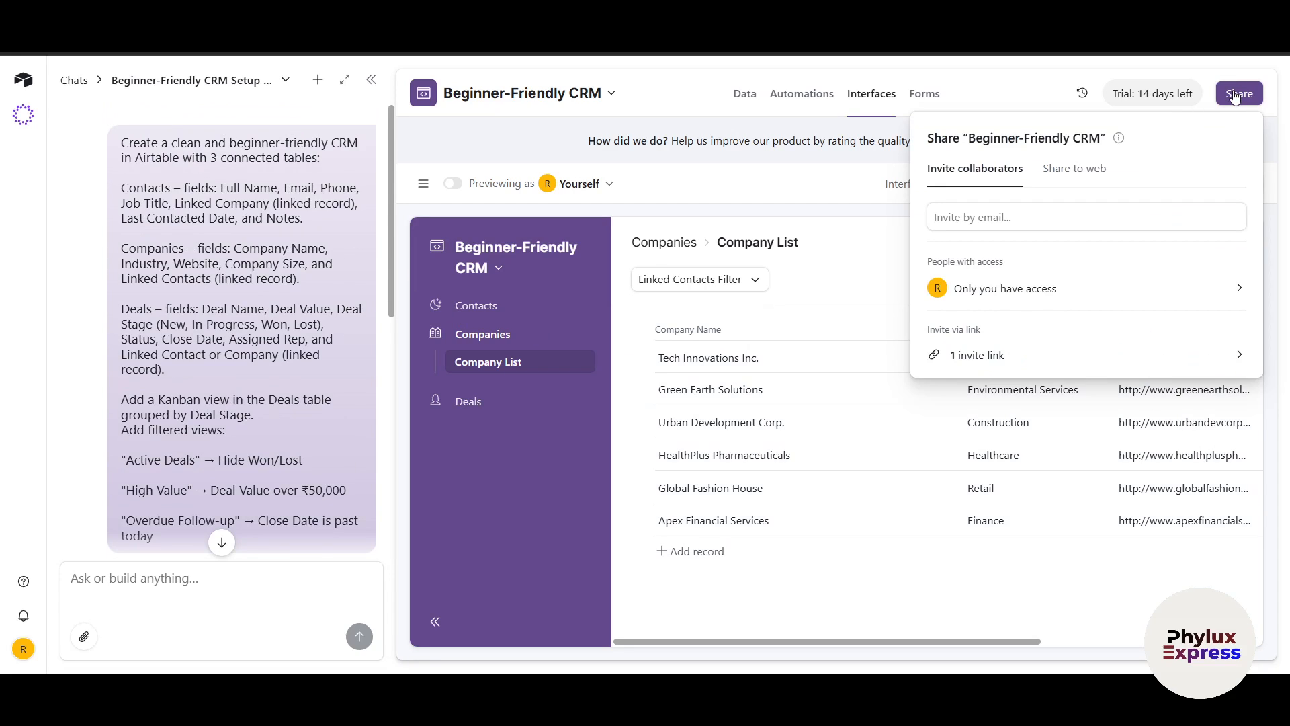
left_click(1061, 176)
left_click(951, 215)
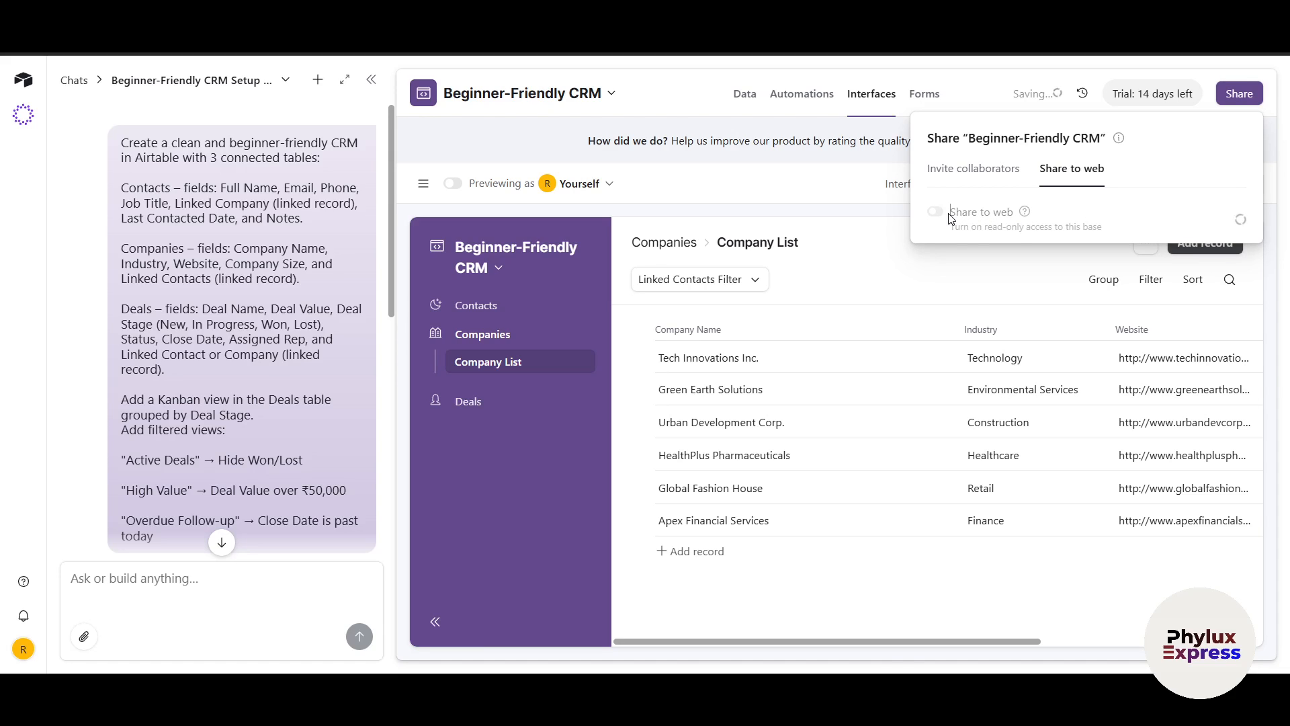
left_click(1197, 243)
key("ctrl+t")
key("ctrl+v")
key("Return")
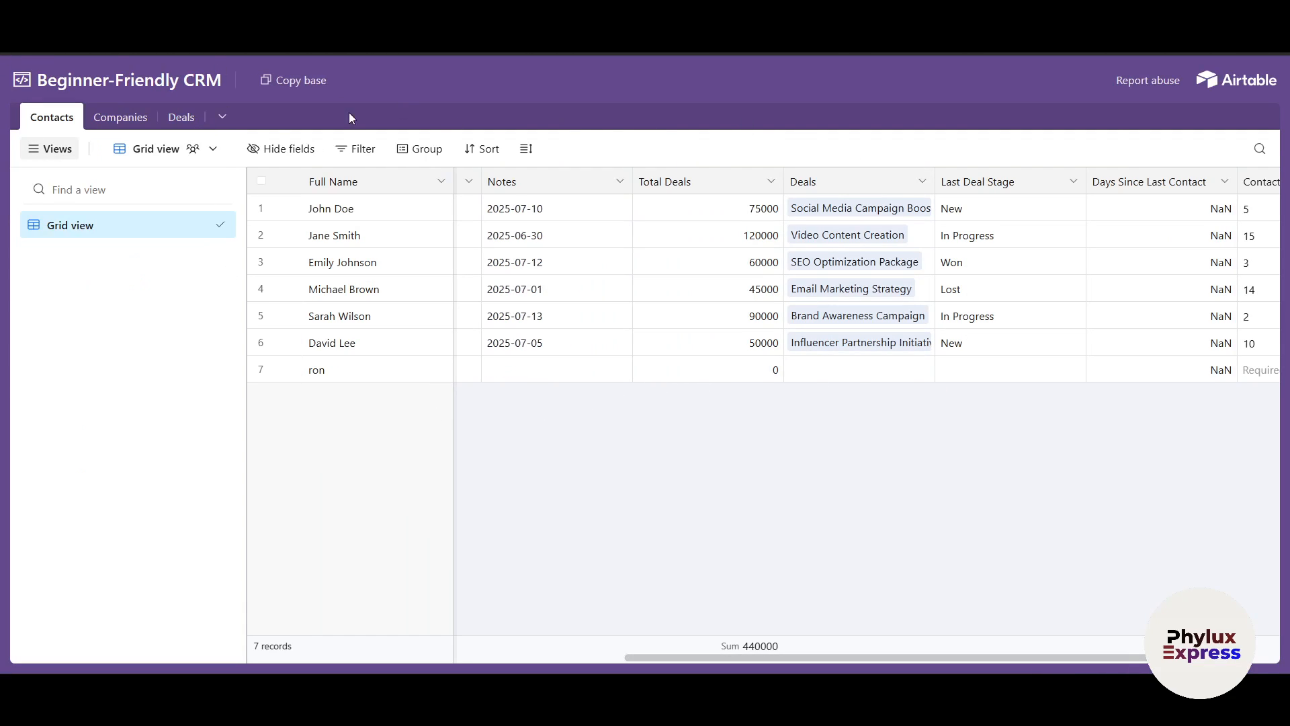
Browse the shared Companies and Deals tables, then close the sharing panel
left_click(112, 122)
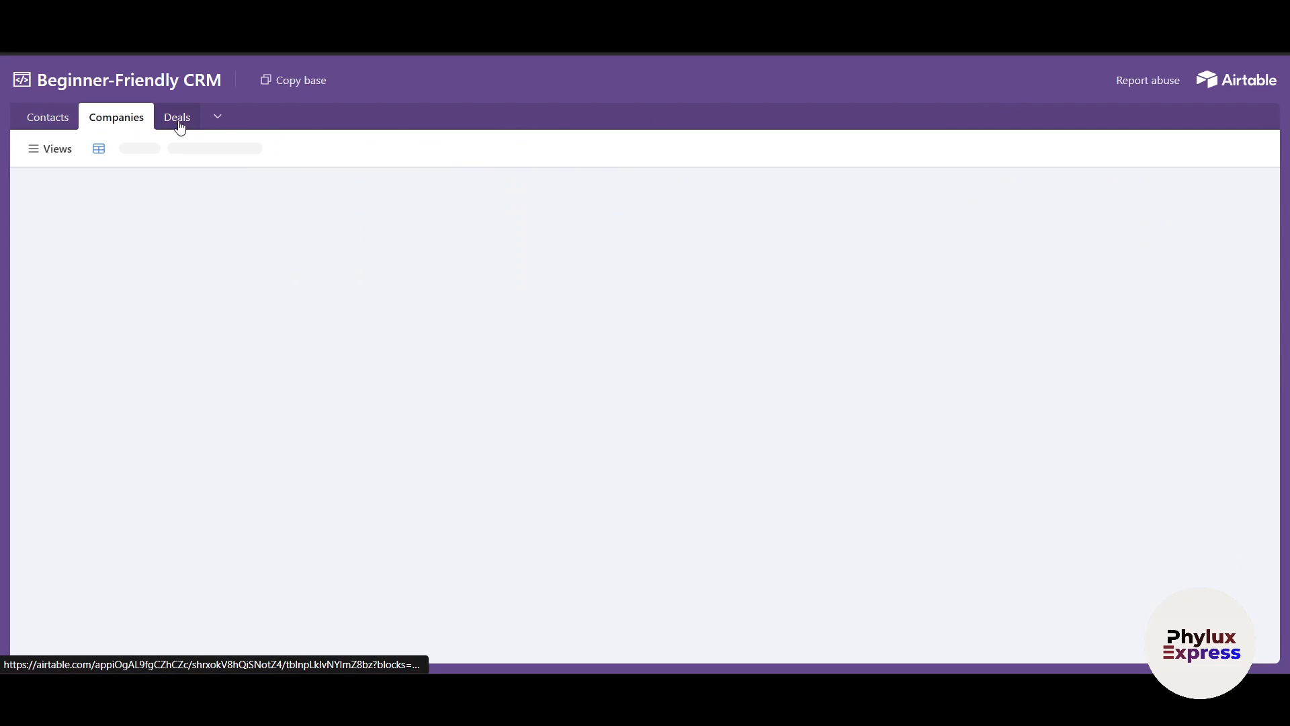
left_click(178, 121)
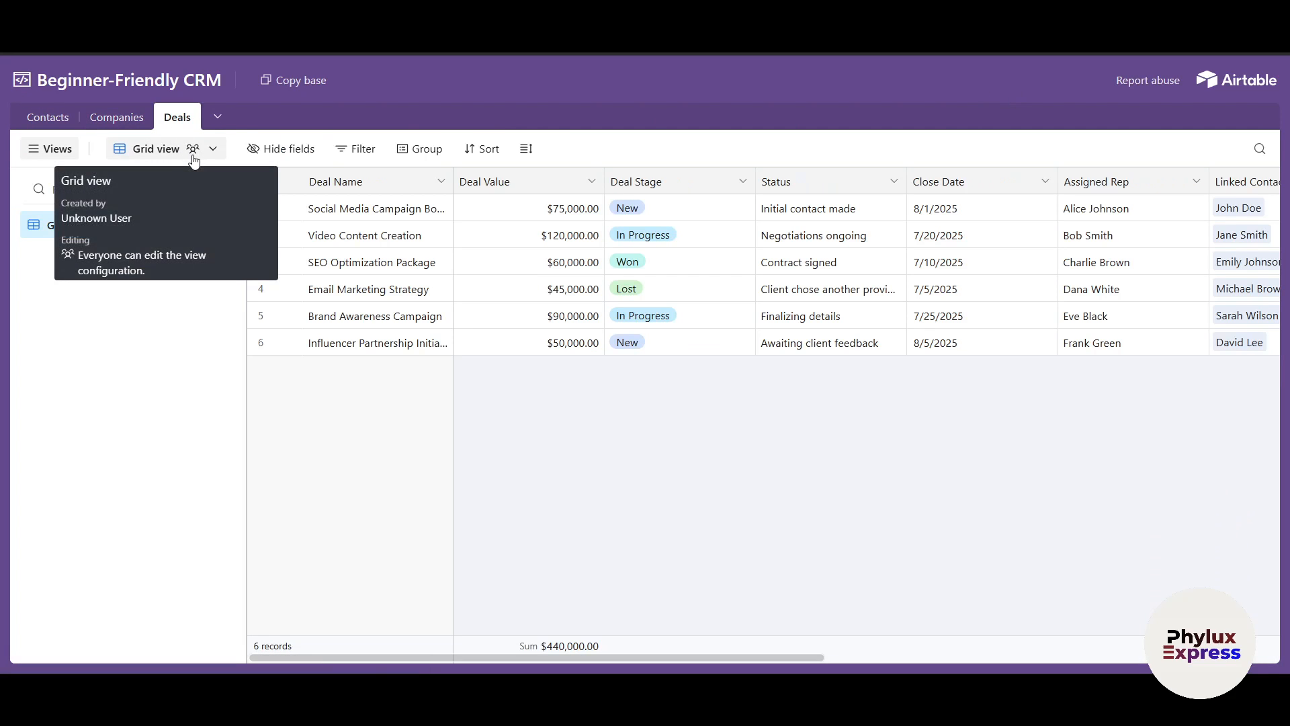
scroll(772, 511, "right", 10)
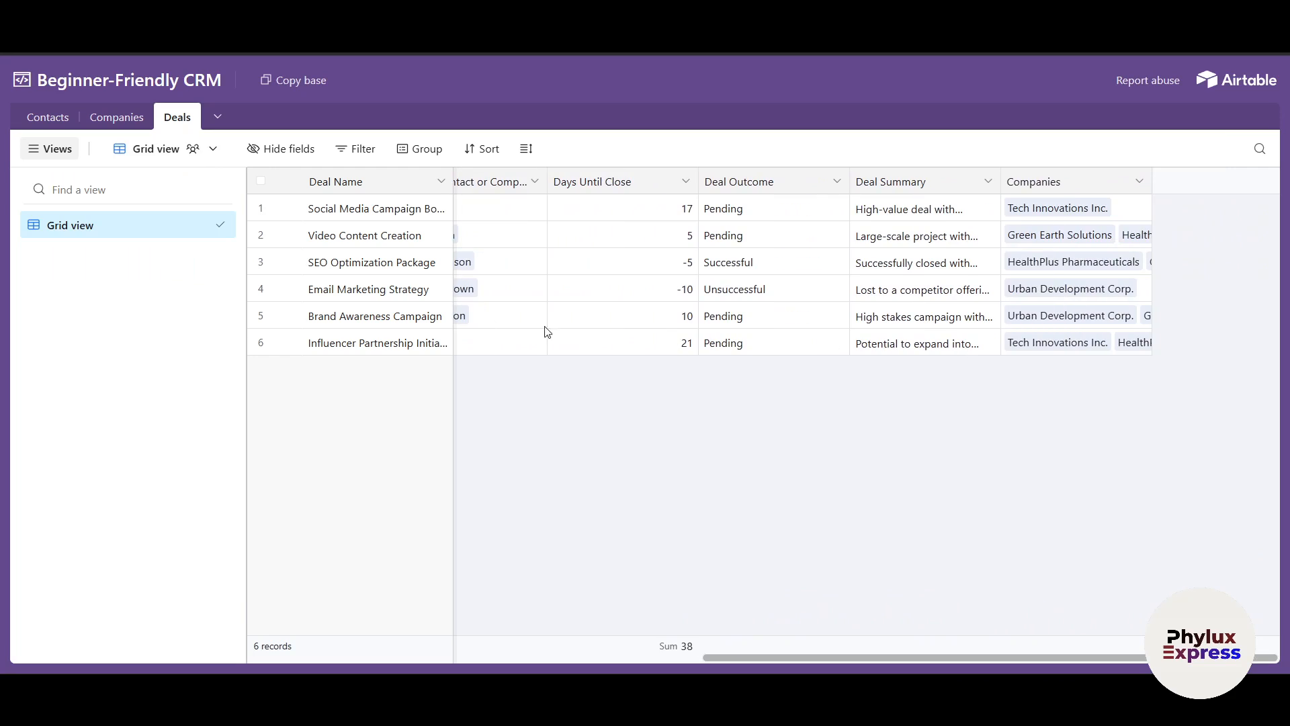
scroll(608, 338, "left", 5)
left_click(112, 121)
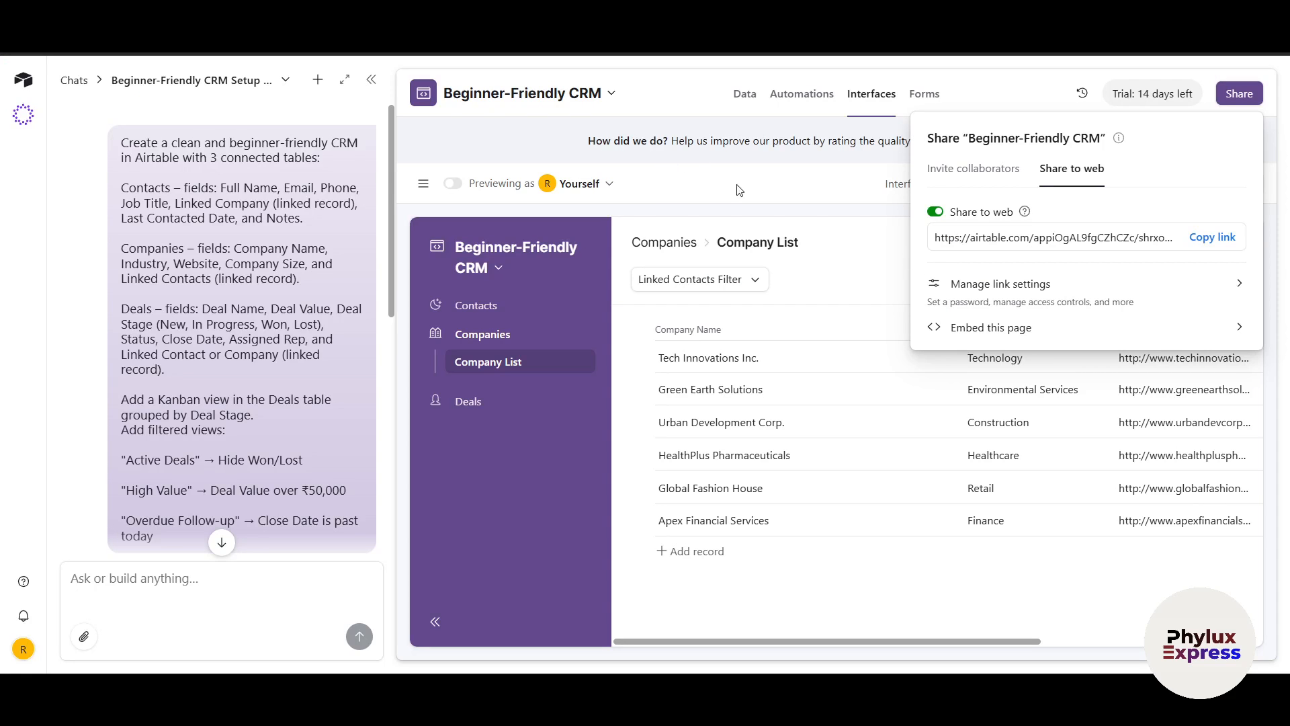
left_click(735, 191)
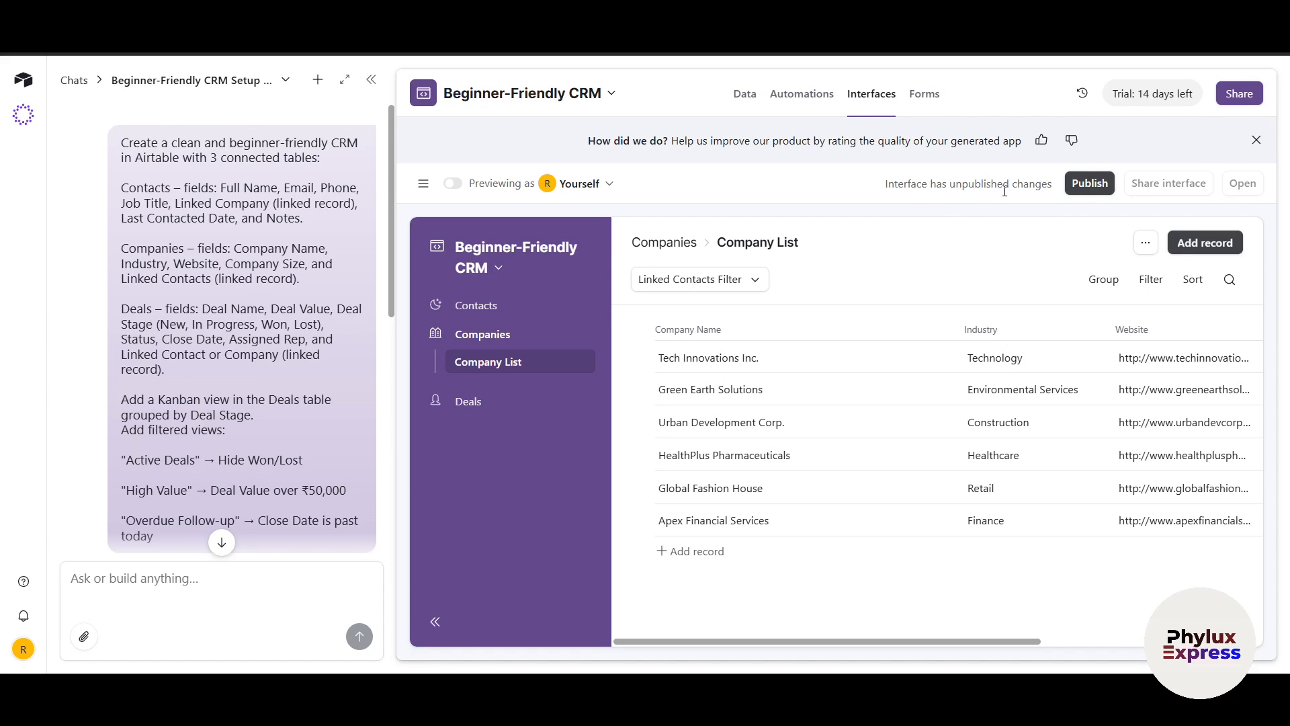
Publish the Contacts, Companies and Deals interfaces without inviting users
left_click(1088, 183)
left_click(547, 418)
left_click(472, 418)
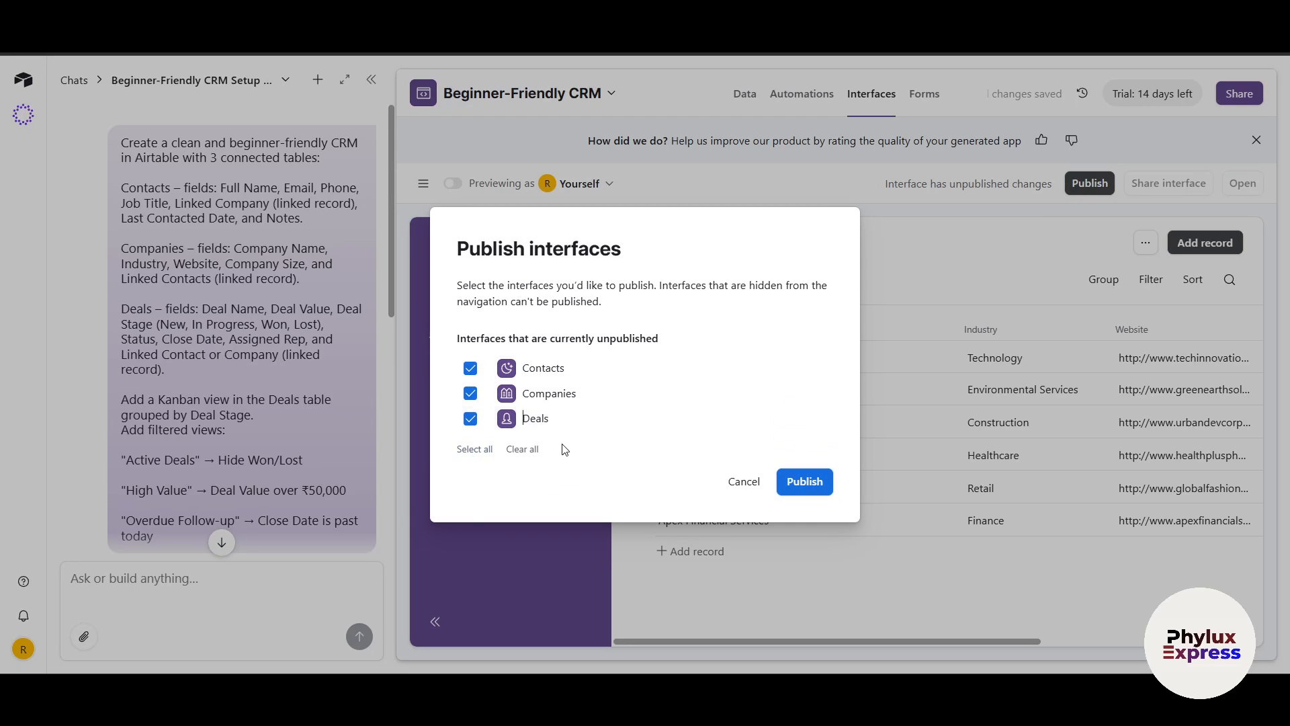
left_click(806, 481)
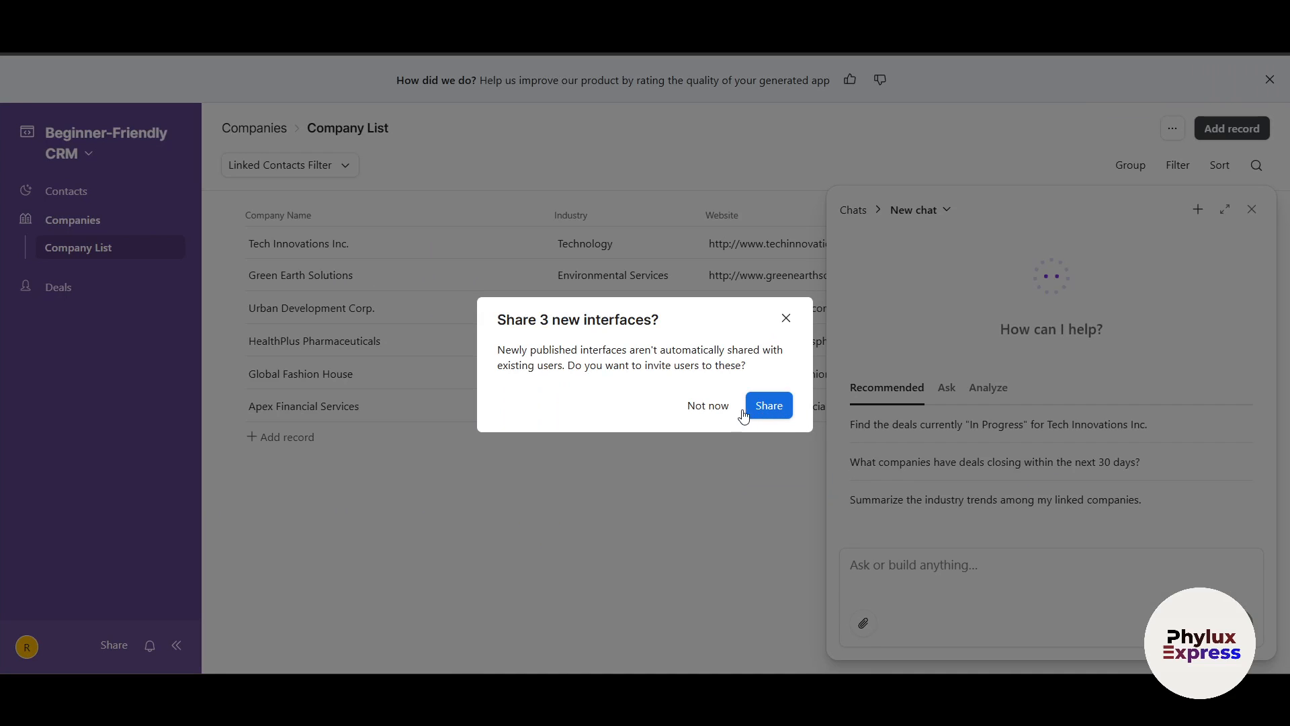
left_click(712, 412)
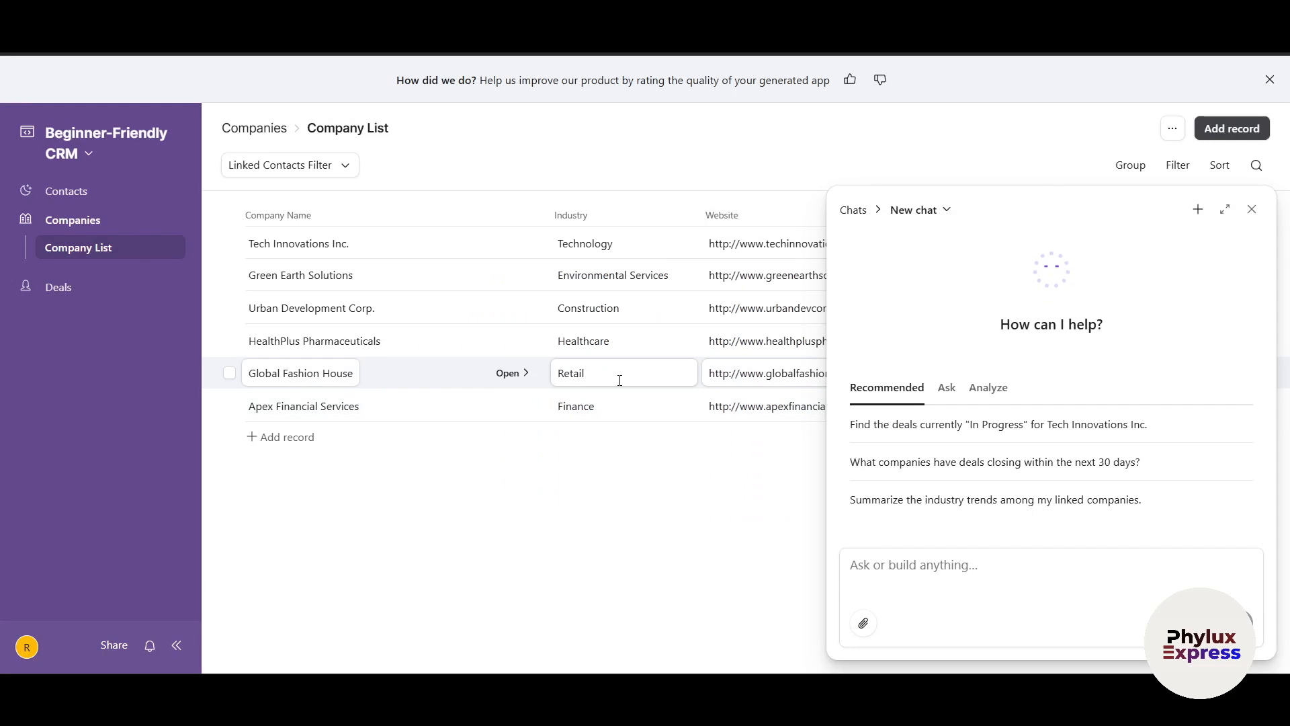
Dismiss the AI chat and feedback banner, then open the Contact List page
left_click(1251, 209)
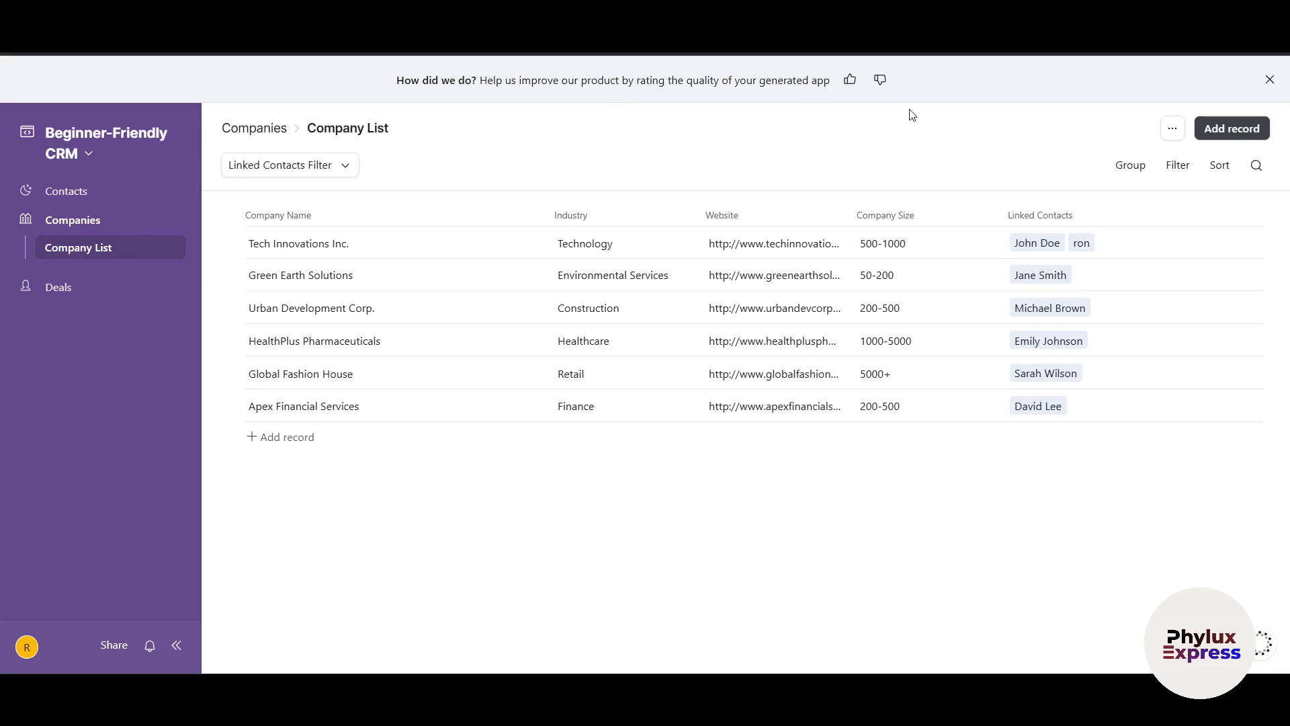
left_click(1269, 80)
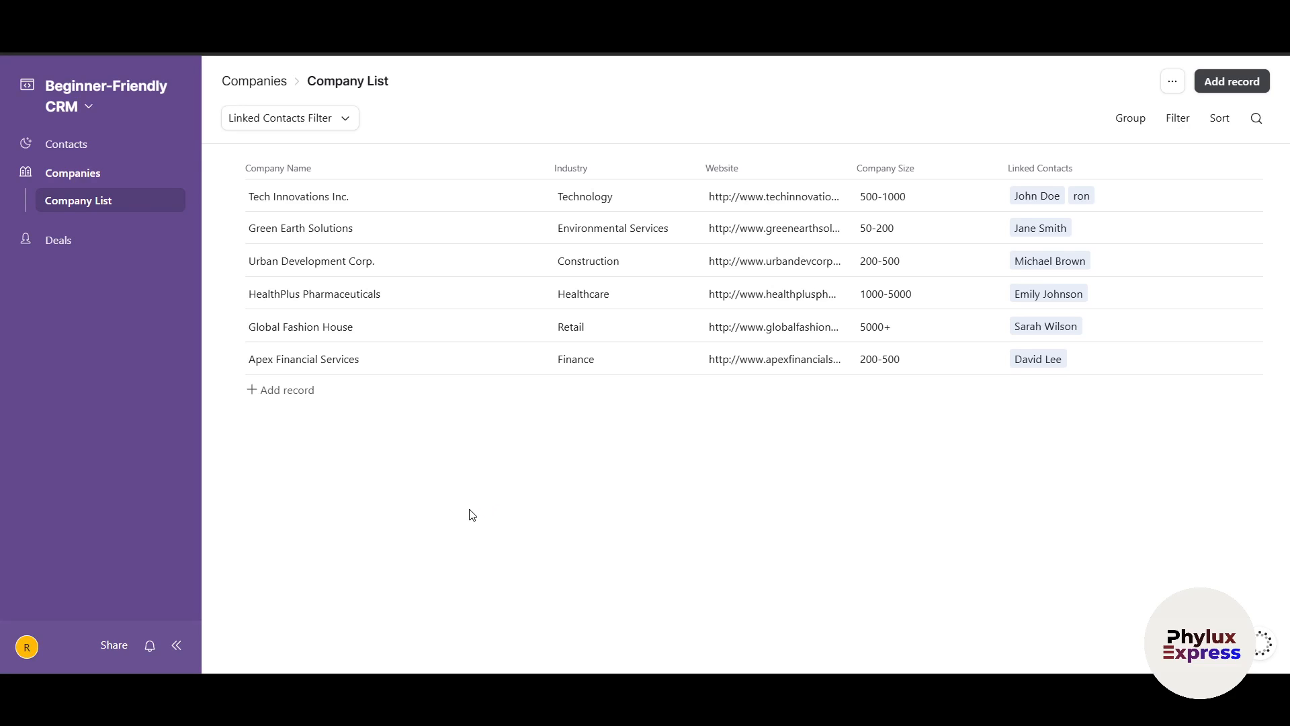
left_click(64, 146)
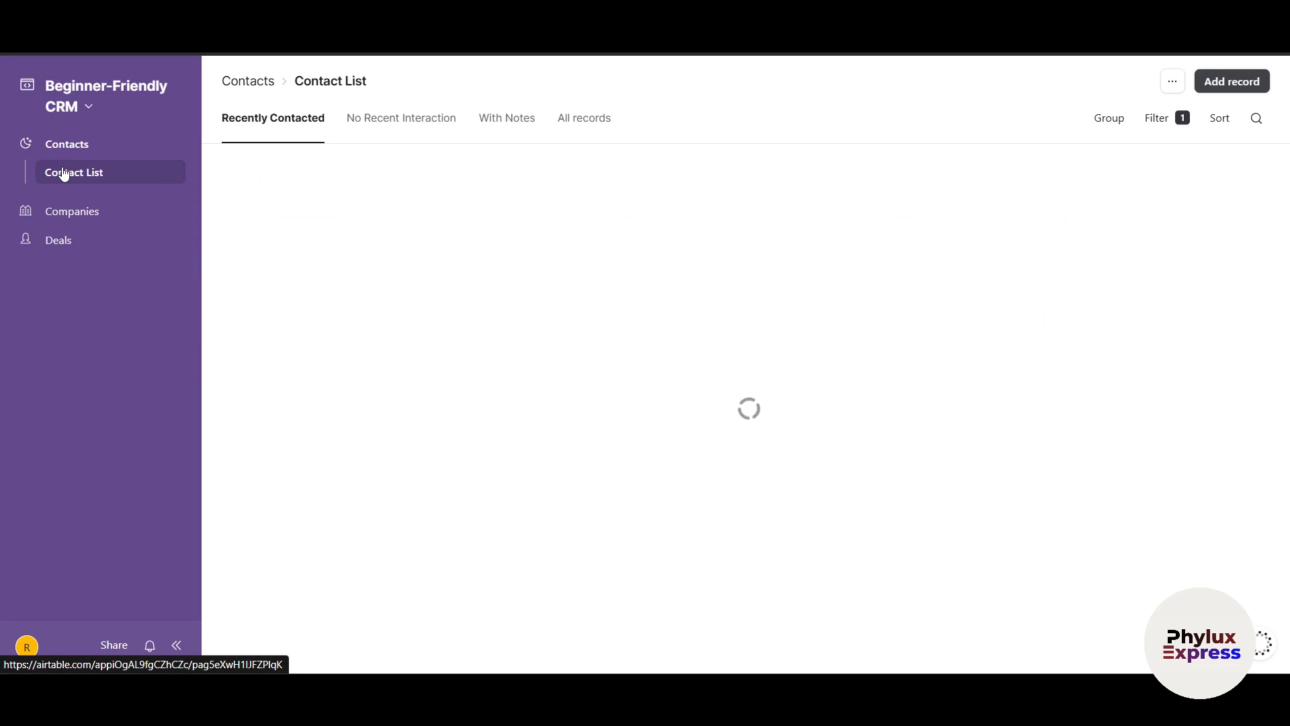